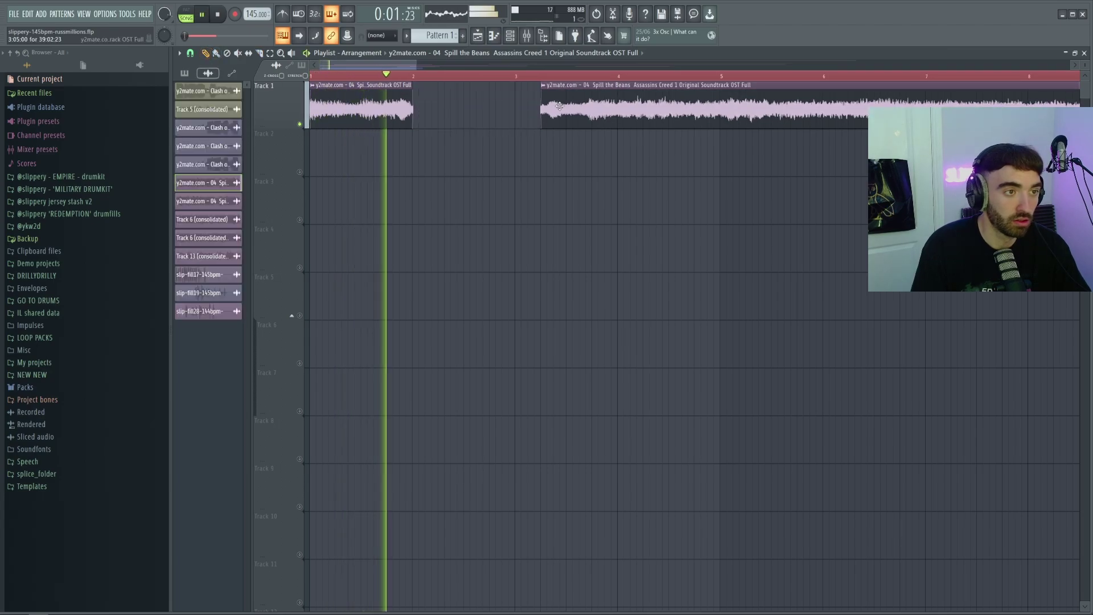
- Duplicate the opening one-bar soundtrack slice on Track 1 to fill four bars, moving the long remaining clip further along the timeline
key("space")
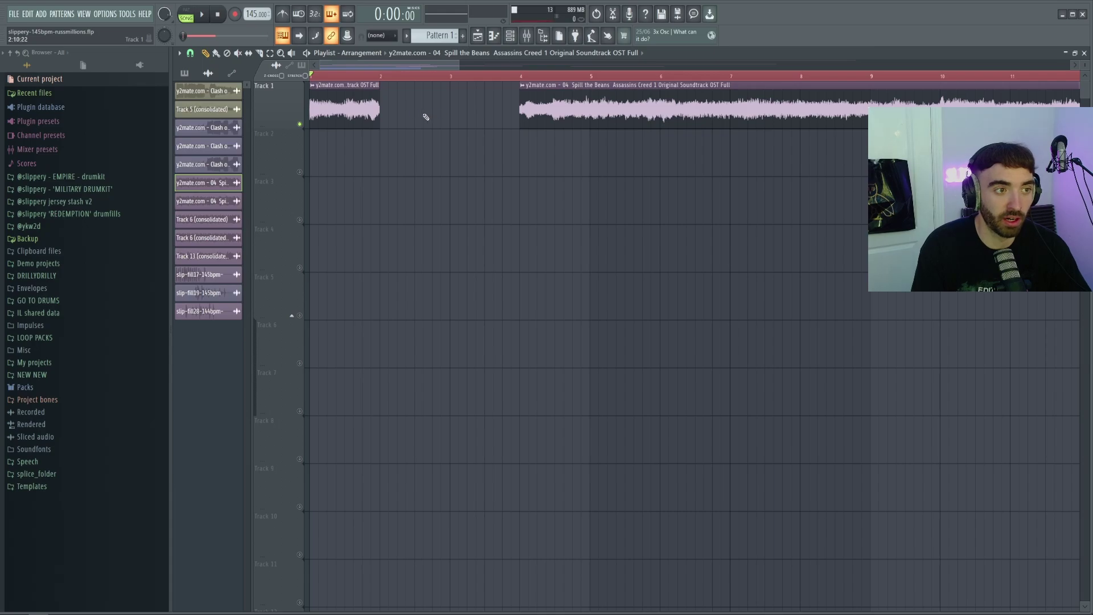
scroll(426, 117, "down", 3)
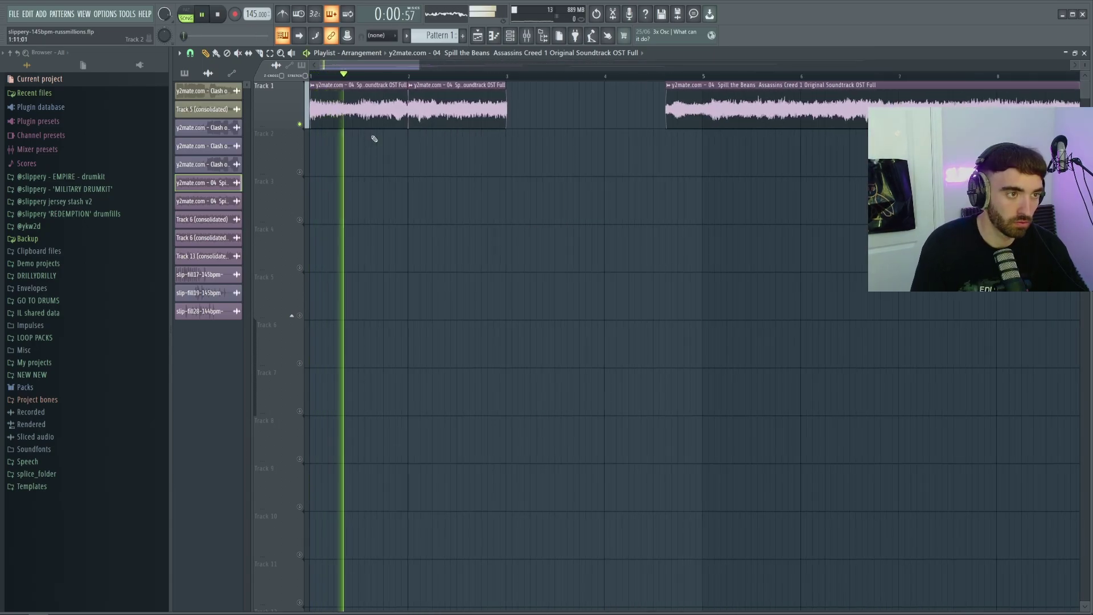
scroll(458, 123, "down", 2)
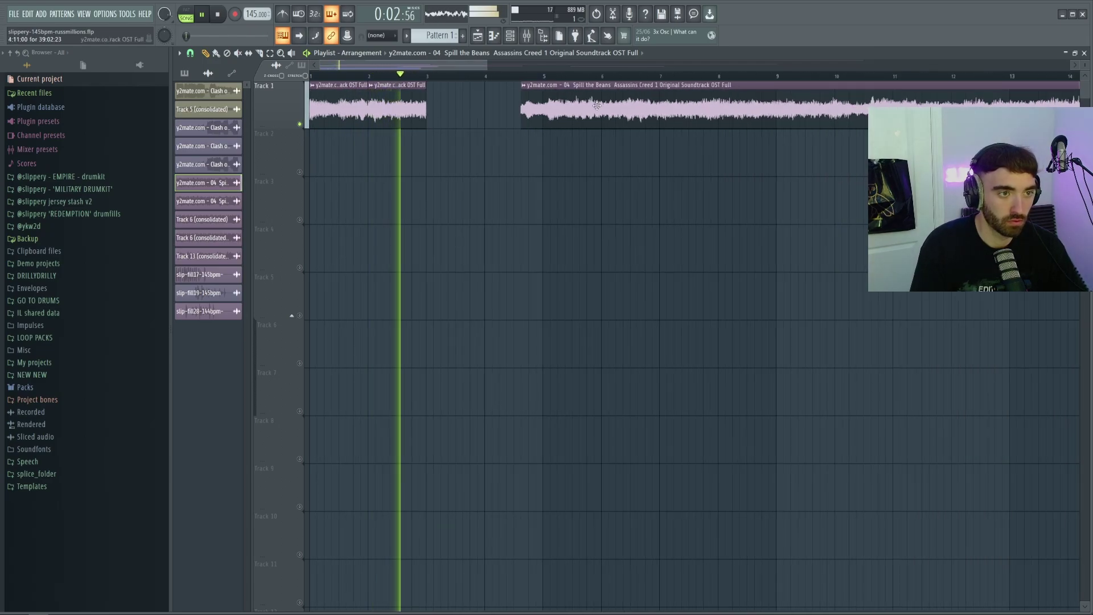
left_click_drag(550, 116, 624, 118)
key("space")
key("space")
left_click_drag(443, 121, 348, 108)
key("ctrl+b")
left_click(485, 157, "ctrl")
scroll(500, 151, "down", 1)
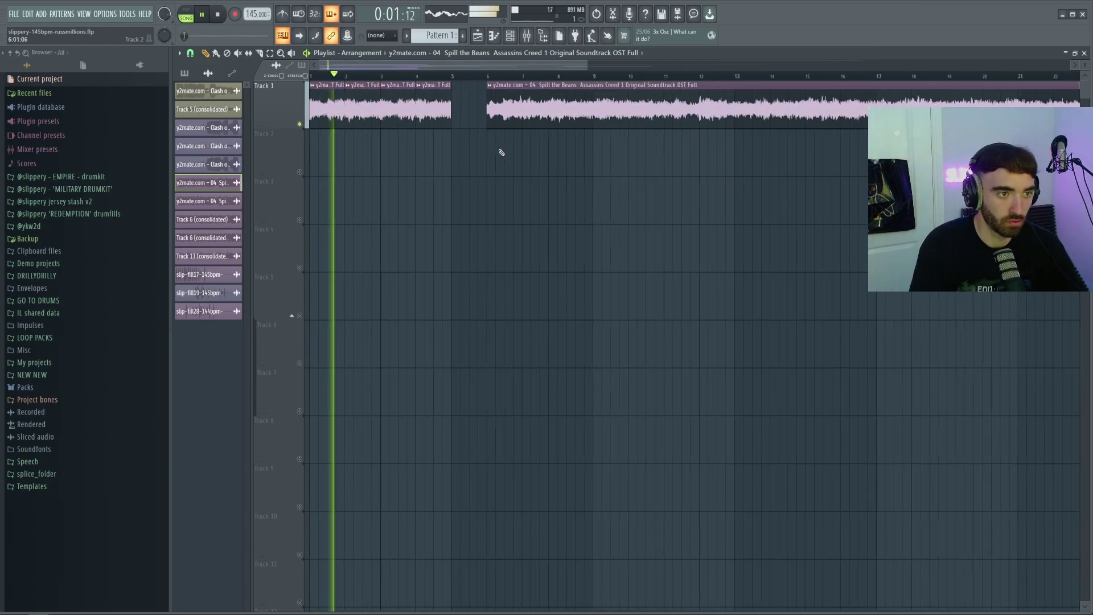
- Move the long soundtrack clip to about bar 14 and duplicate the four-bar slice loop to fill eight bars
scroll(602, 115, "down", 1)
left_click_drag(511, 116, 607, 116)
left_click_drag(450, 128, 311, 91)
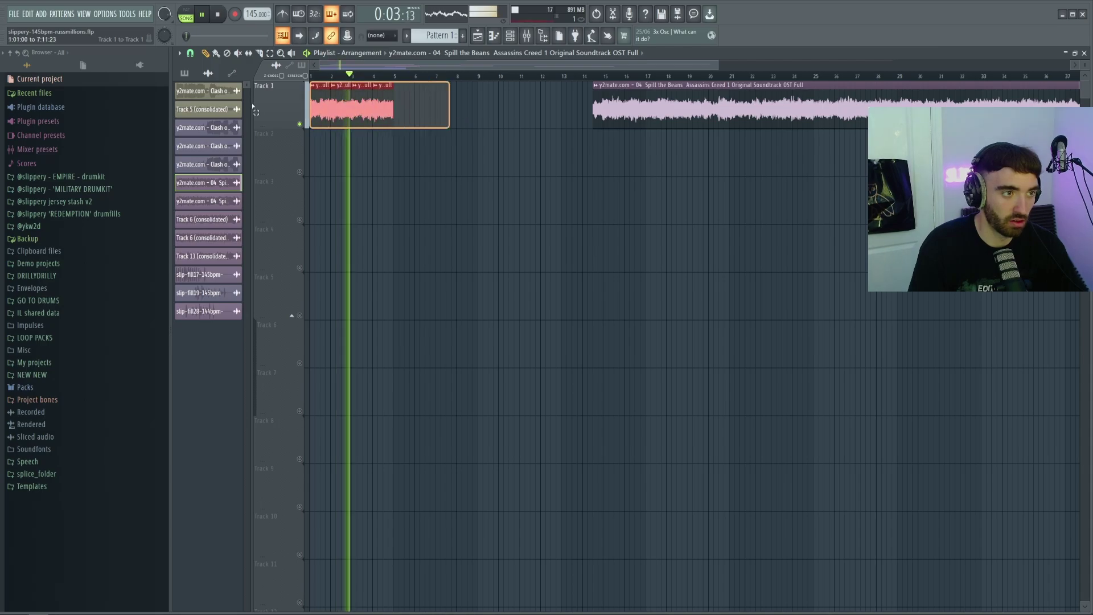
key("ctrl+b")
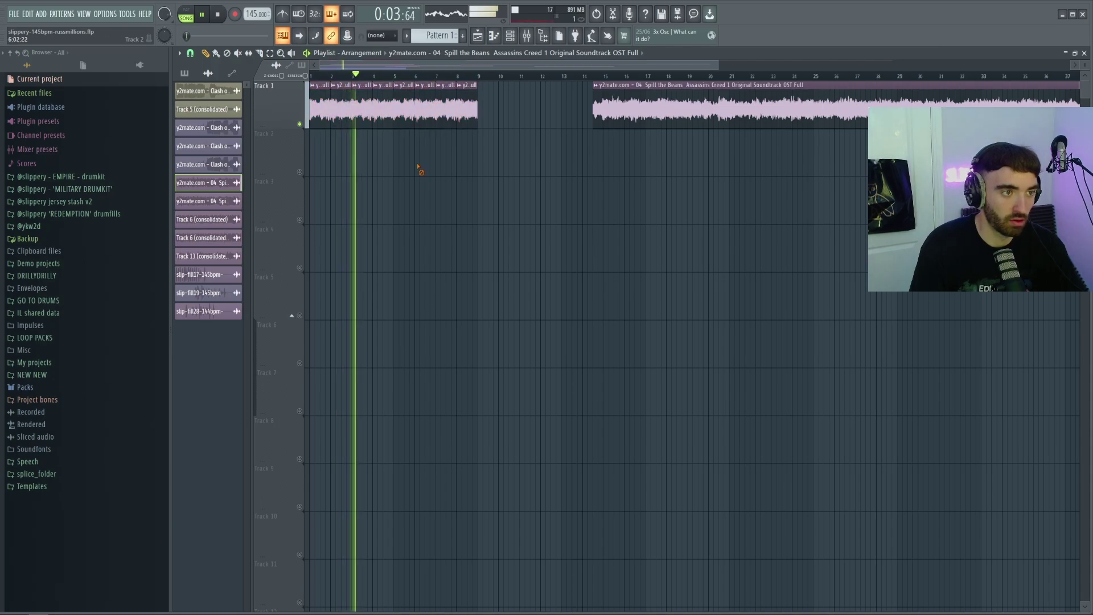
- Delete the slices in bars 8 and 7 at the end of the Track 1 loop
right_click(467, 112)
scroll(473, 166, "up", 1)
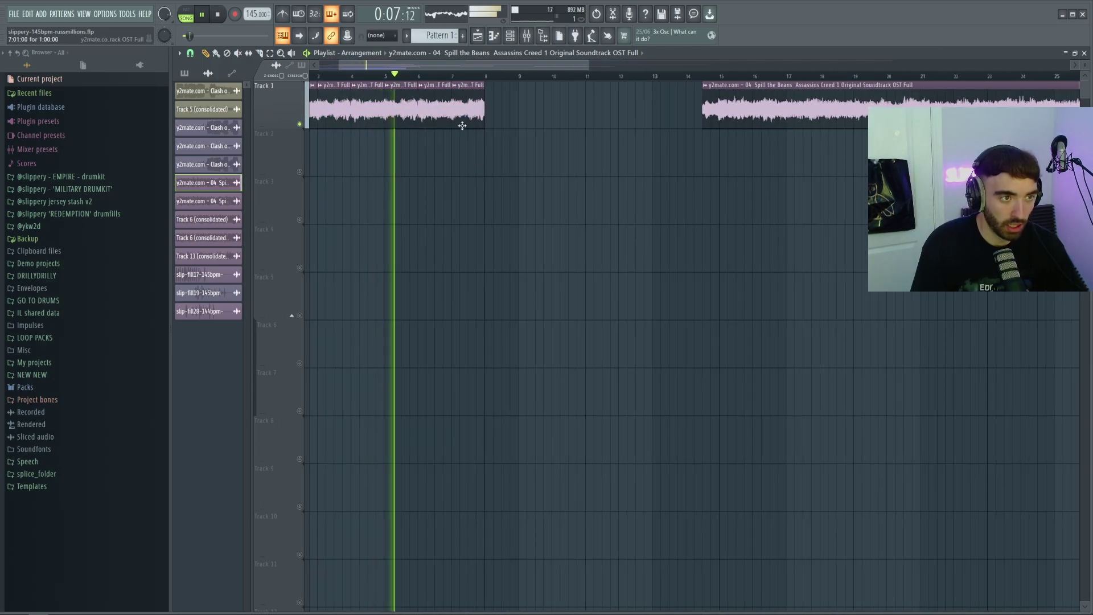
right_click(474, 113)
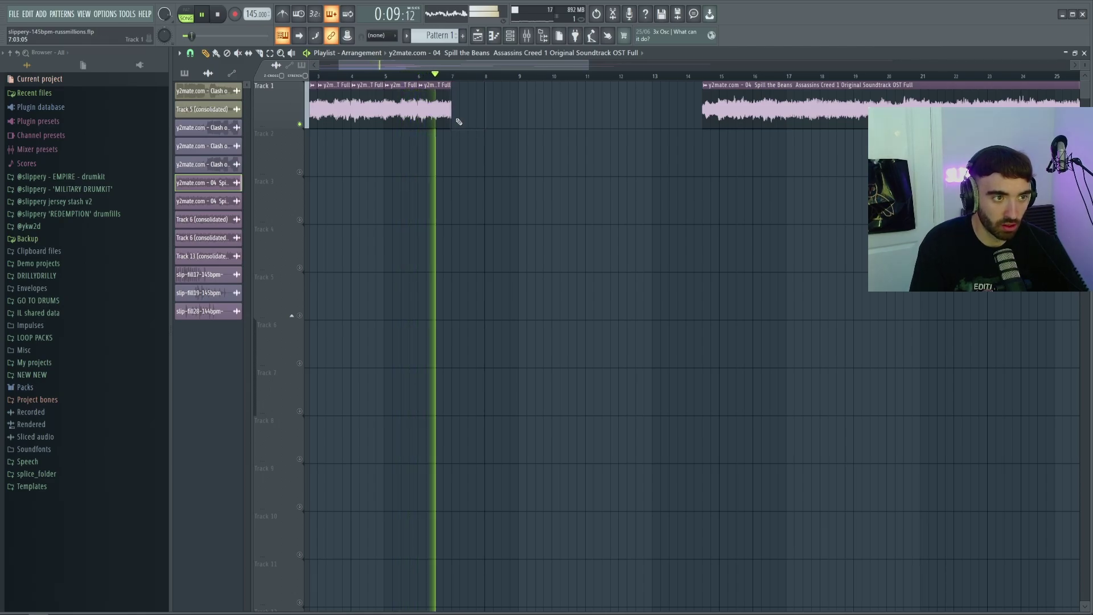
key("space")
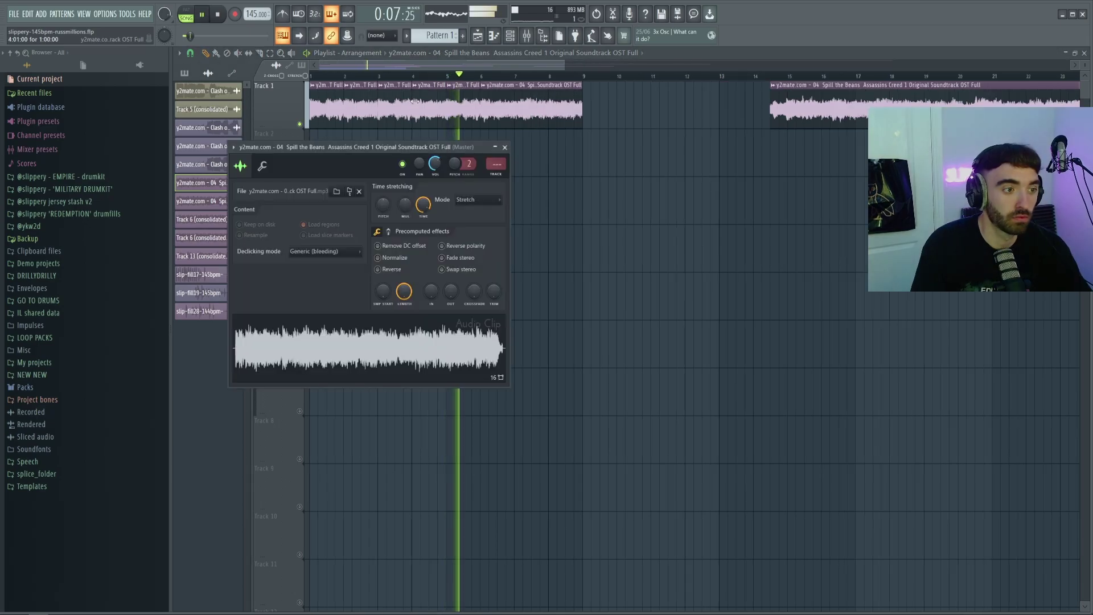
- Close the clip settings, duplicate the eight-bar slice arrangement on Track 1 up to bar 17, and delete the leftover long clip
left_click(503, 147)
scroll(551, 172, "down", 1)
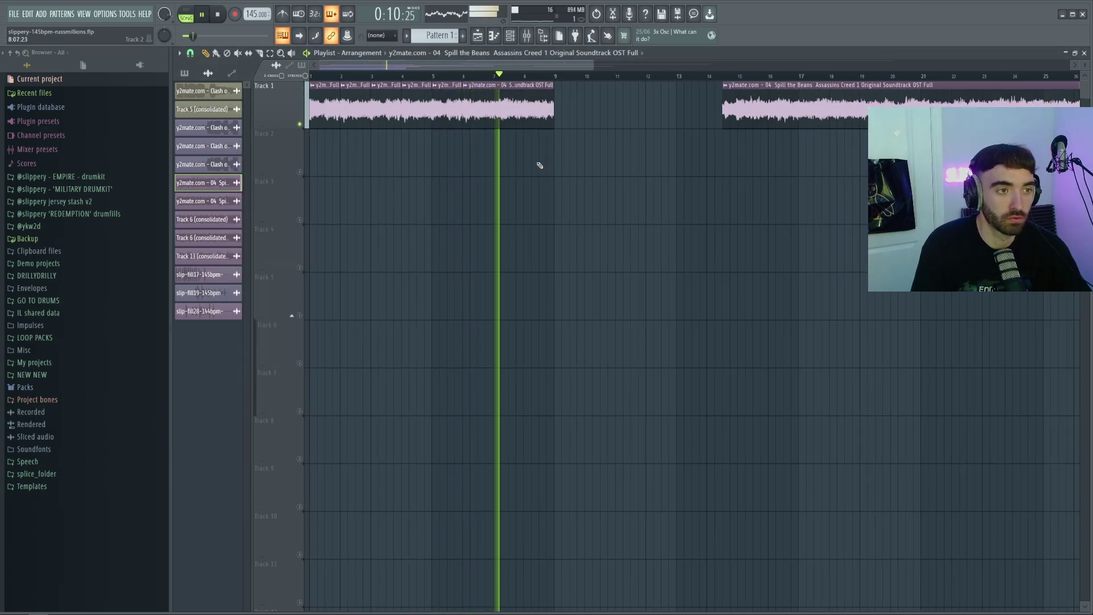
scroll(543, 152, "down", 1)
left_click_drag(546, 119, 320, 113)
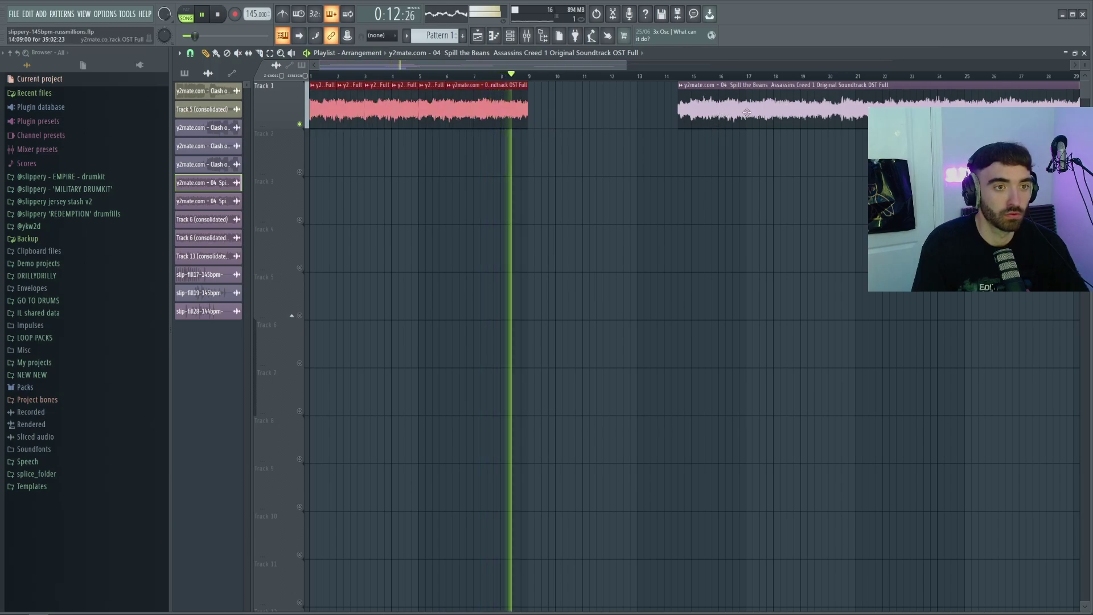
key("ctrl+b")
left_click_drag(777, 112, 793, 112)
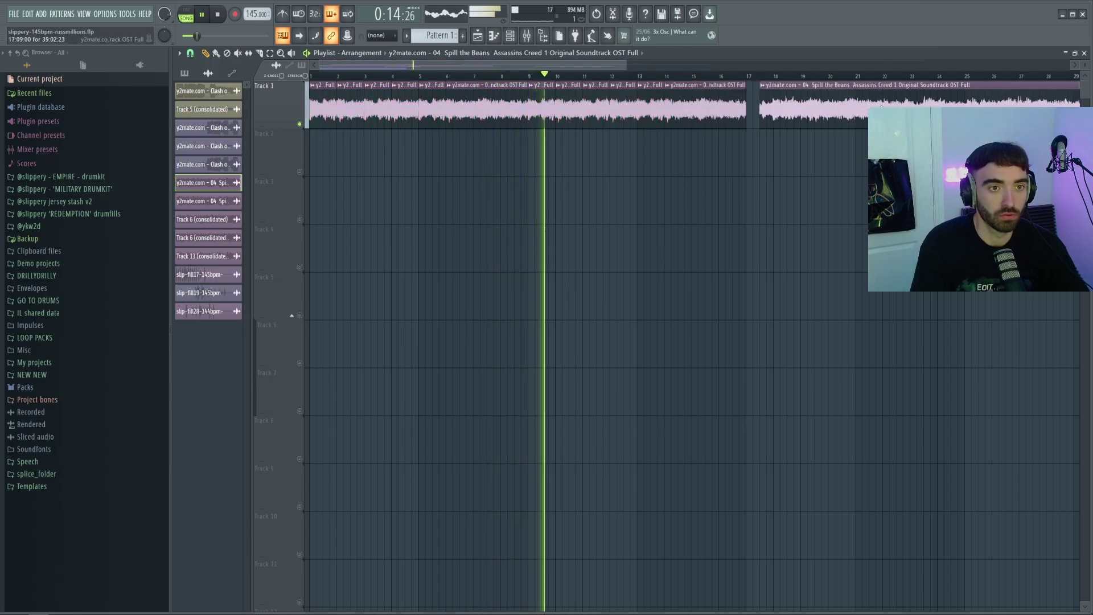
key("space")
right_click(859, 107)
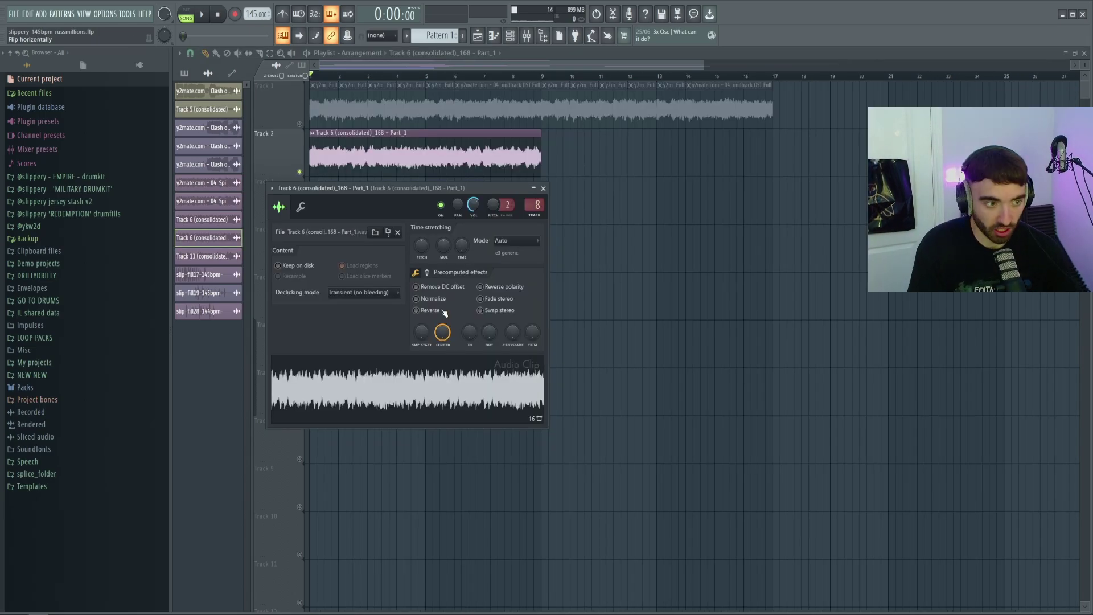
- Reverse the consolidated audio clip on Track 2 and play it back
left_click(416, 310)
key("space")
scroll(370, 222, "up", 3)
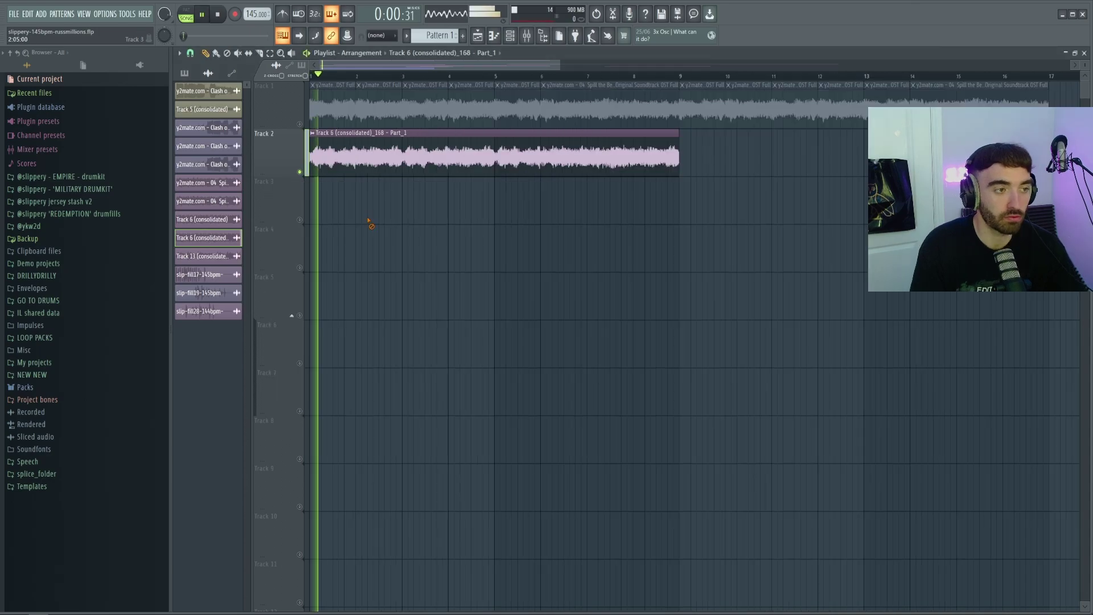
scroll(369, 220, "down", 2)
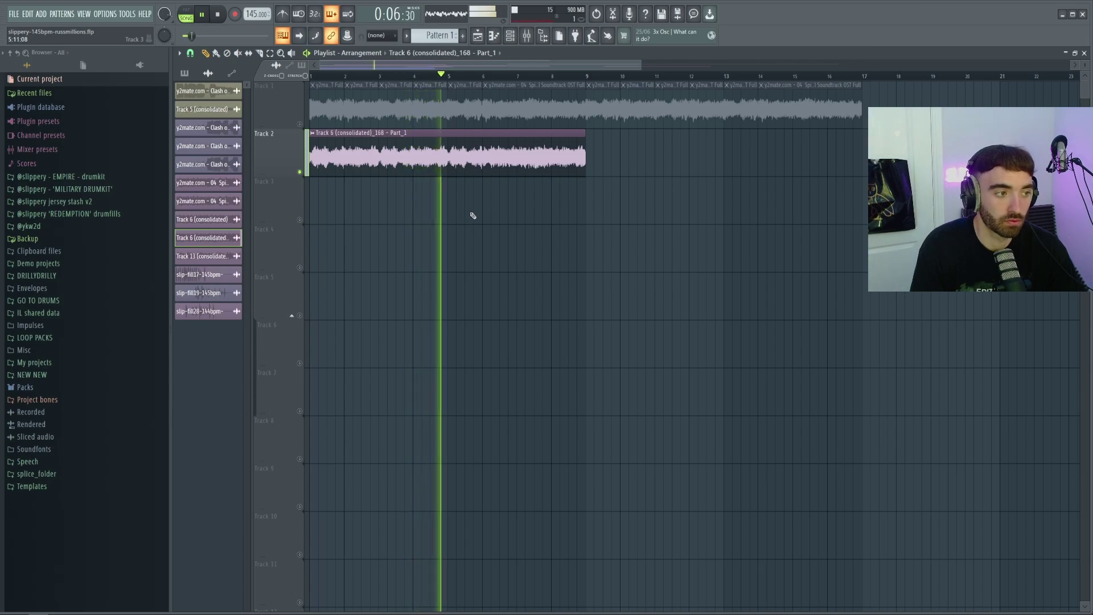
scroll(481, 216, "down", 1)
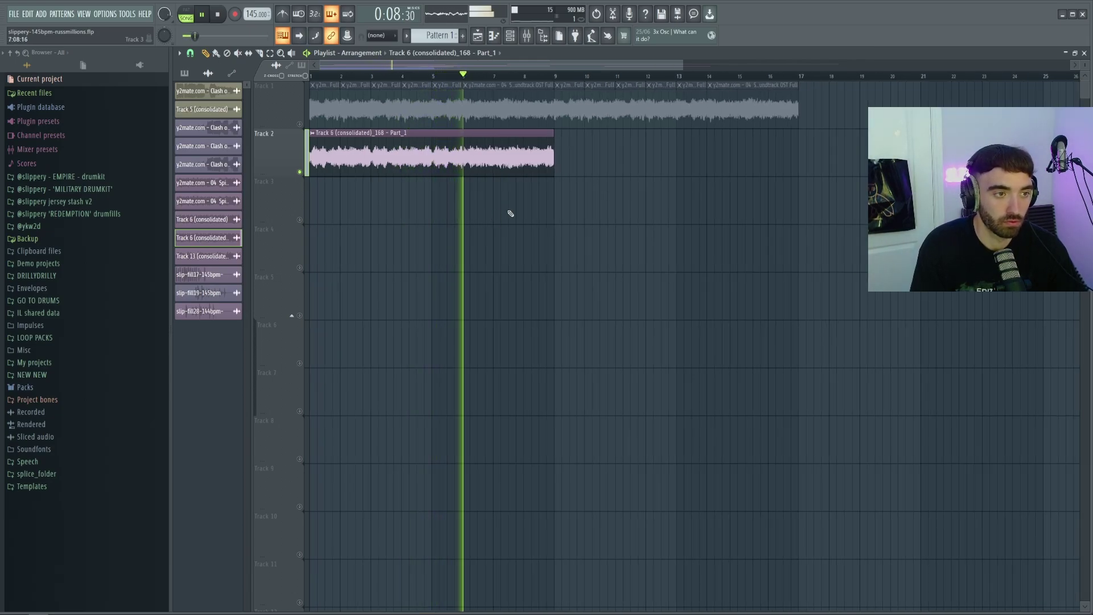
scroll(515, 213, "down", 1)
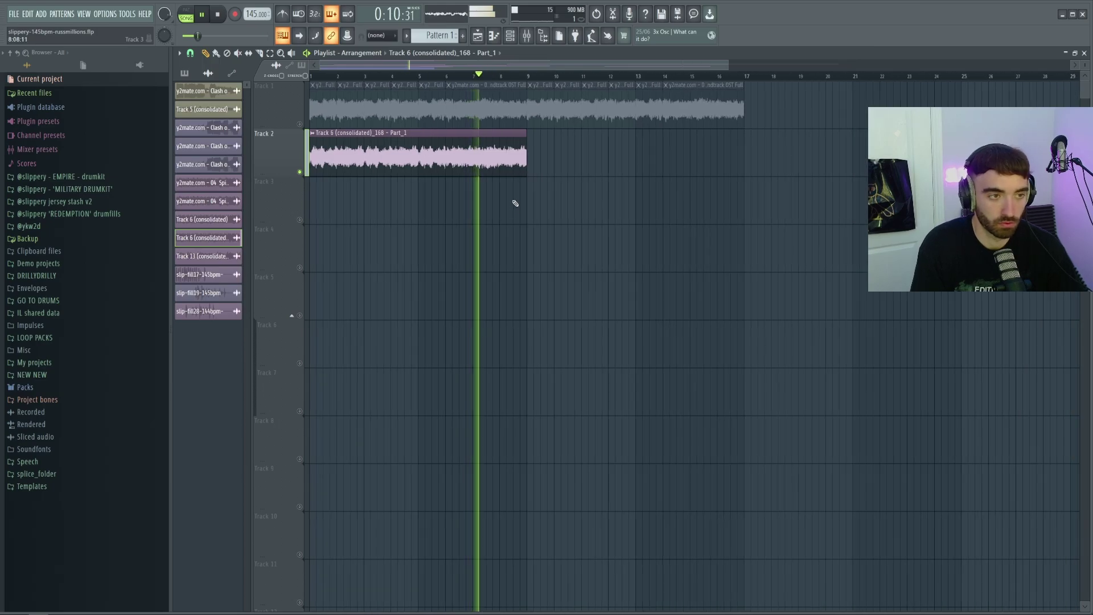
- Duplicate the reversed eight-bar clip on Track 2 so it fills sixteen bars
key("ctrl+b")
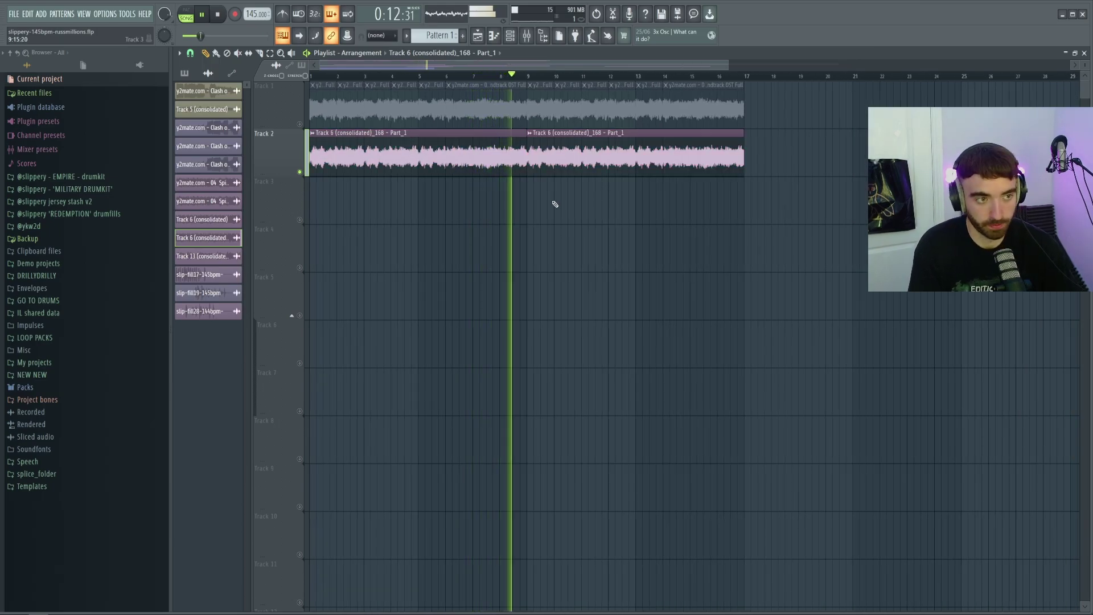
scroll(555, 204, "up", 1)
key("space")
scroll(555, 204, "down", 2)
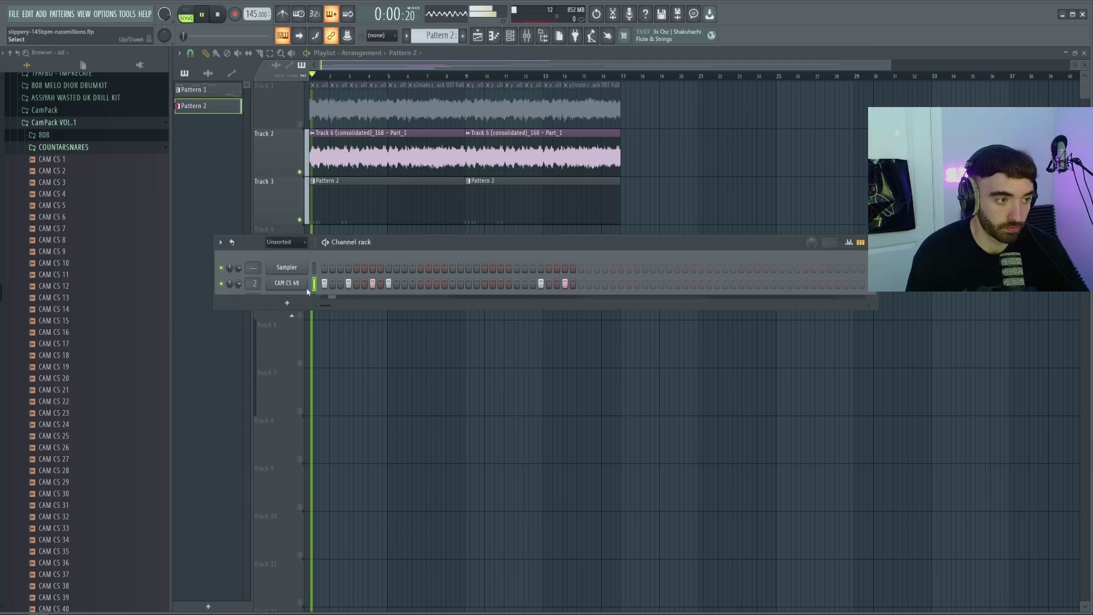
- Open the CAM CS 49 hits in the piano roll and duplicate the two-bar pattern to fill eight bars
right_click(306, 281)
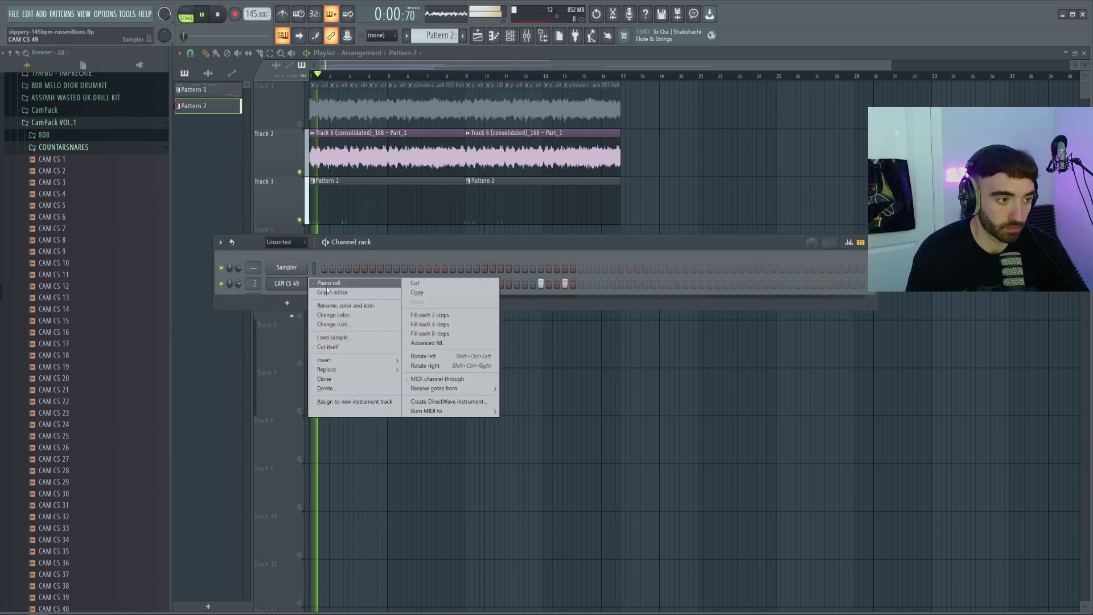
left_click(329, 285)
key("space")
key("space")
key("ctrl+a")
key("ctrl+b")
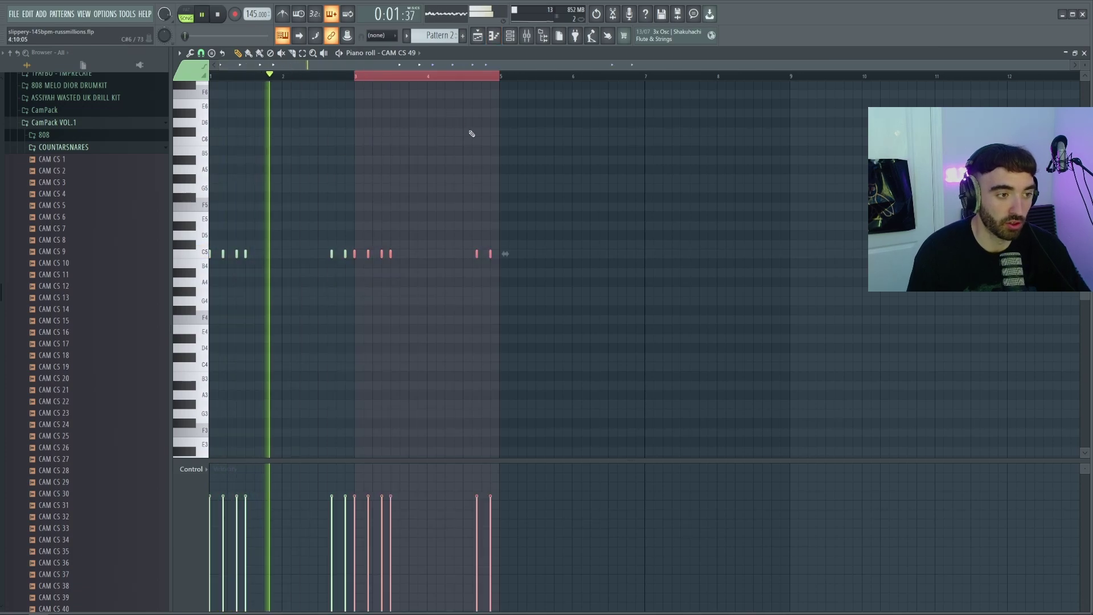
key("ctrl+b")
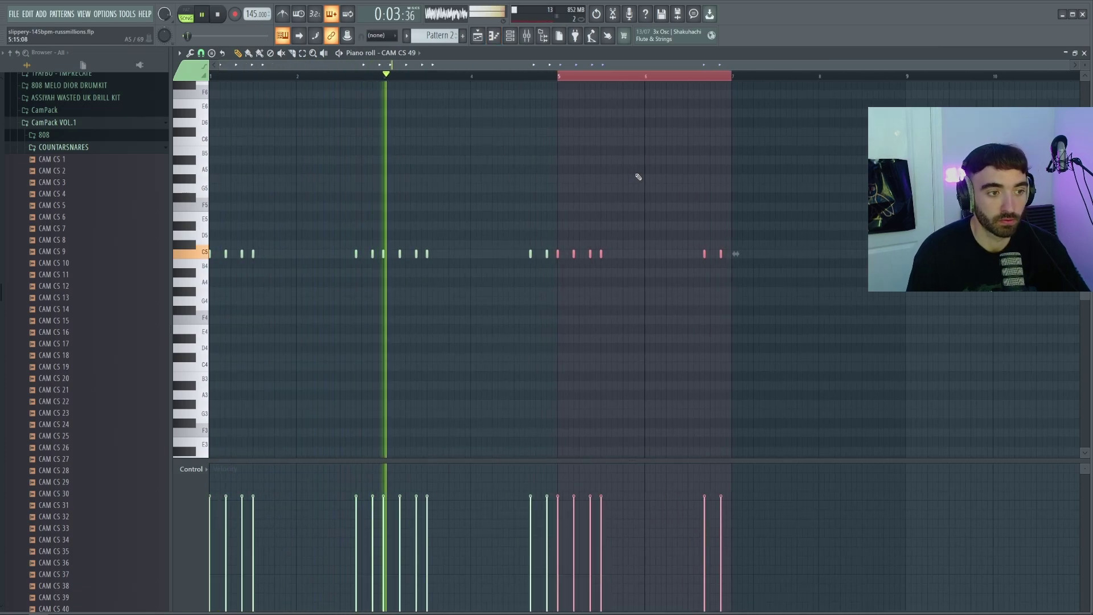
key("ctrl+b")
key("ctrl+a")
key("ctrl+d")
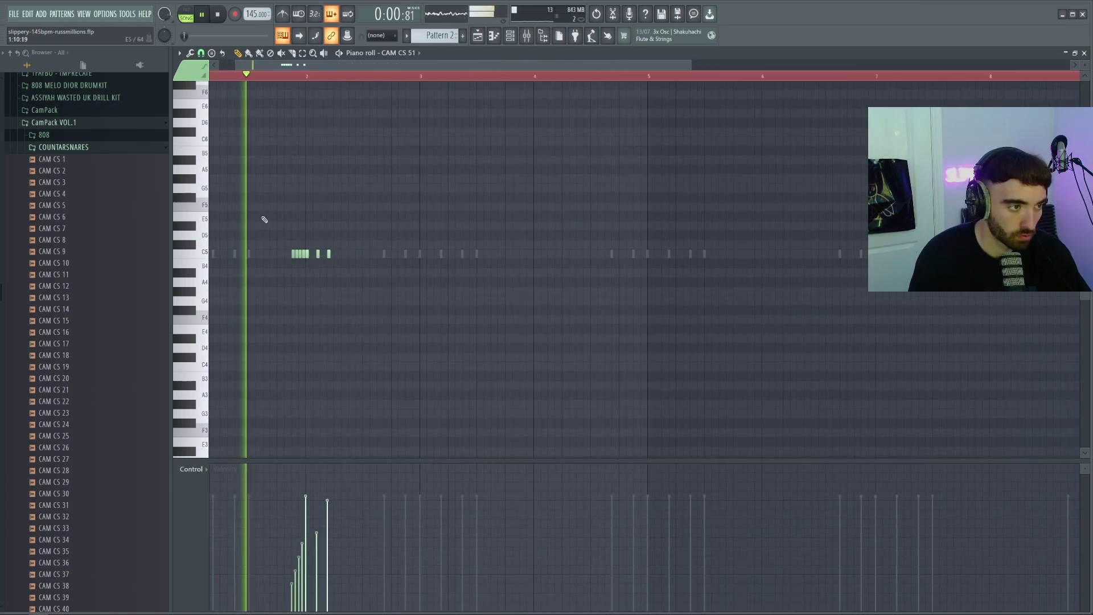
- Add two CAM CS 51 hits on C5 after the existing roll, at steps 7 and 9 of bar 2
scroll(268, 221, "up", 3)
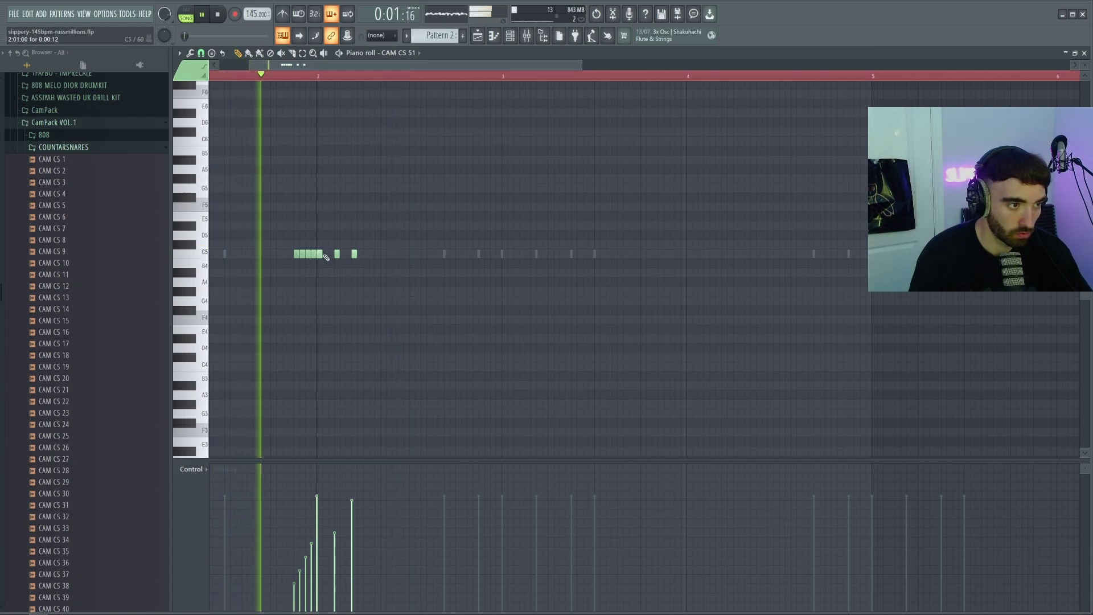
scroll(368, 256, "up", 2)
key("space")
scroll(367, 256, "down", 2)
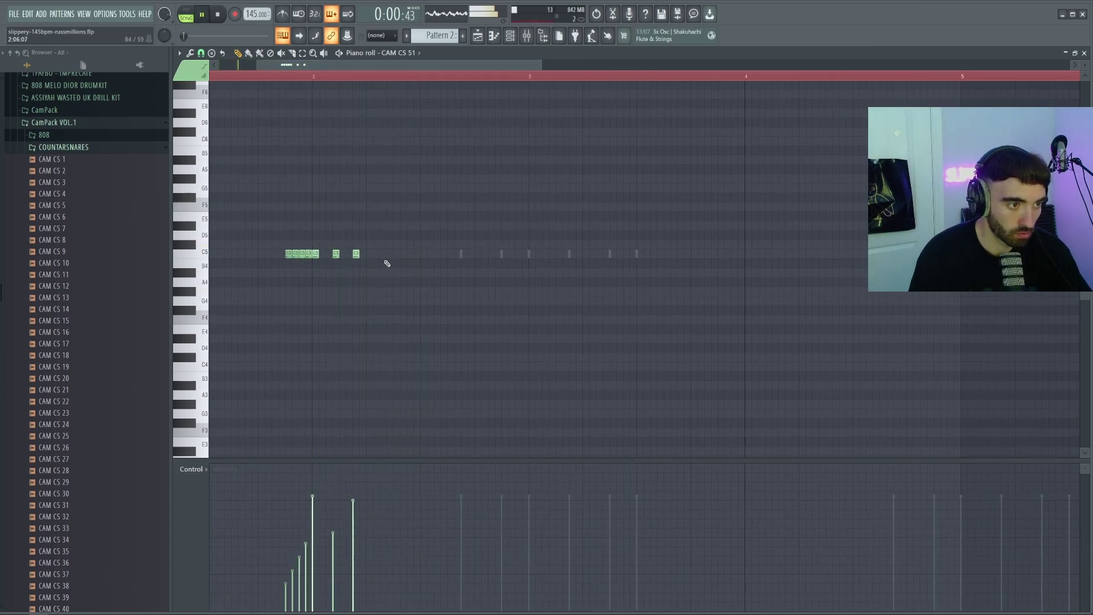
left_click(392, 254)
key("space")
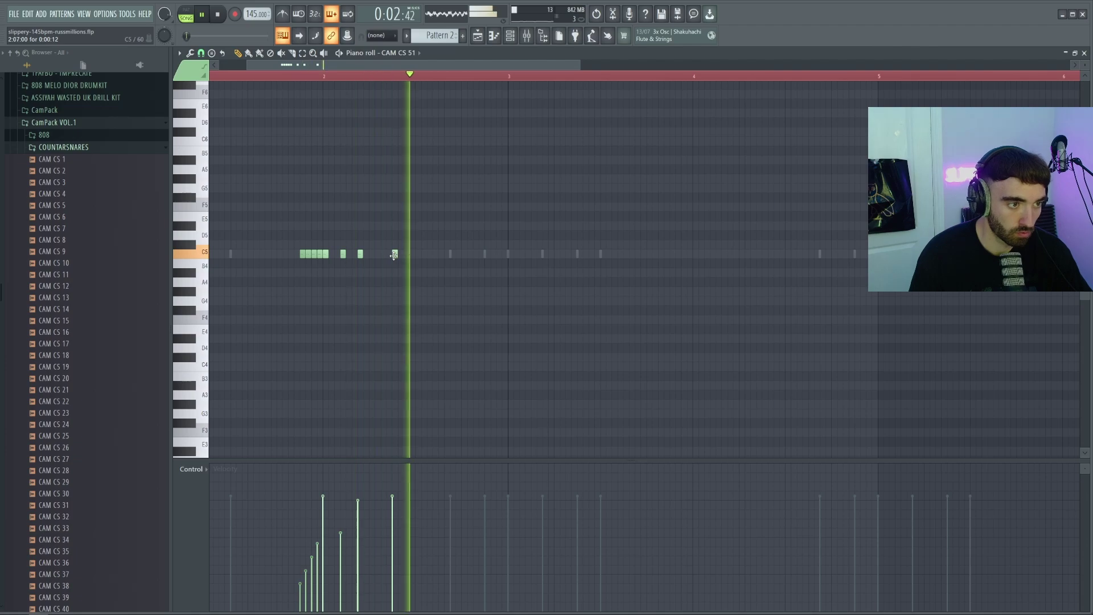
key("space")
left_click(414, 255)
key("space")
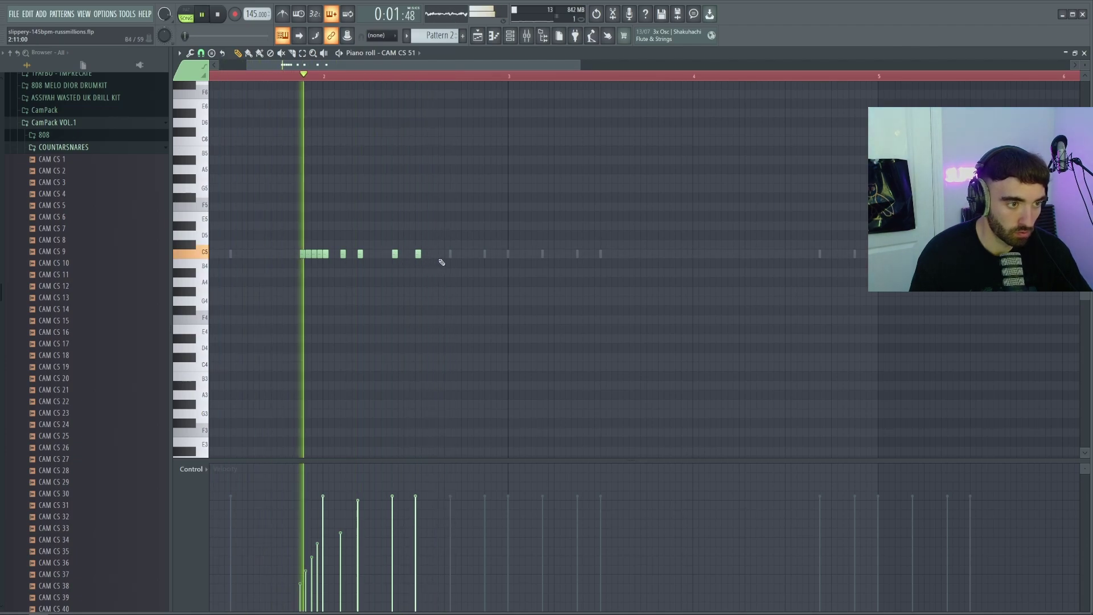
- Extend the CAM CS 51 fill with more C5 hits at varied velocities to the end of bar 2, auditioning the pattern
scroll(444, 261, "up", 1)
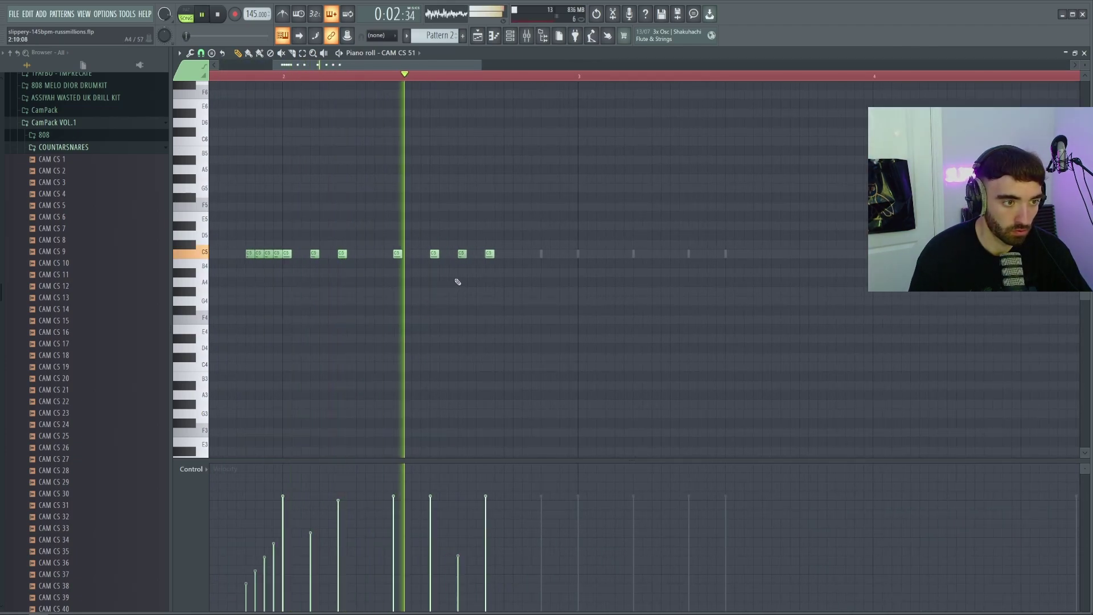
key("space")
scroll(469, 211, "down", 2)
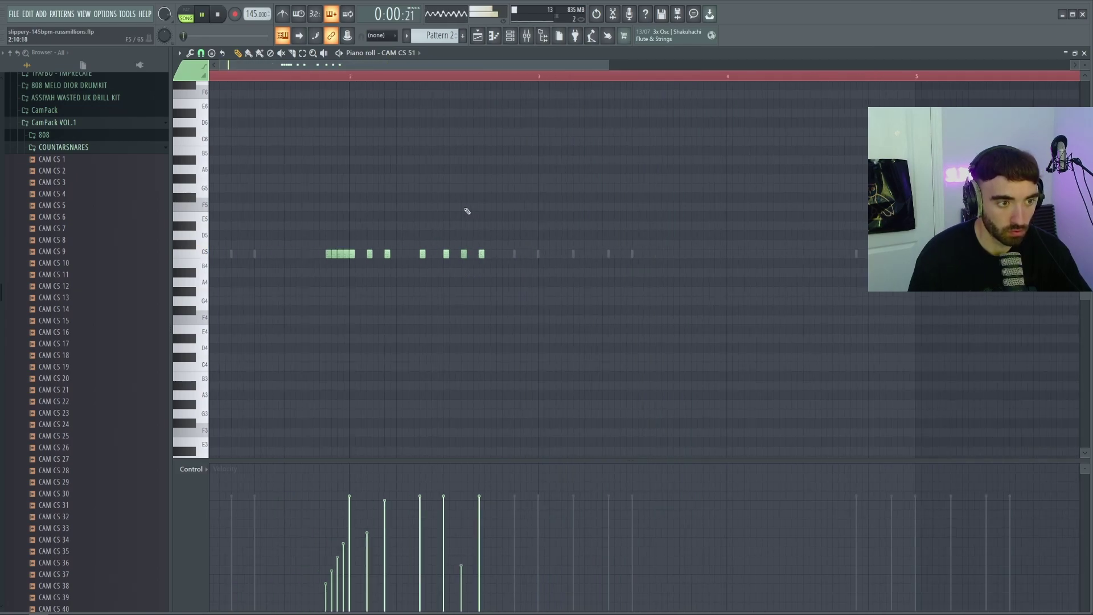
key("space")
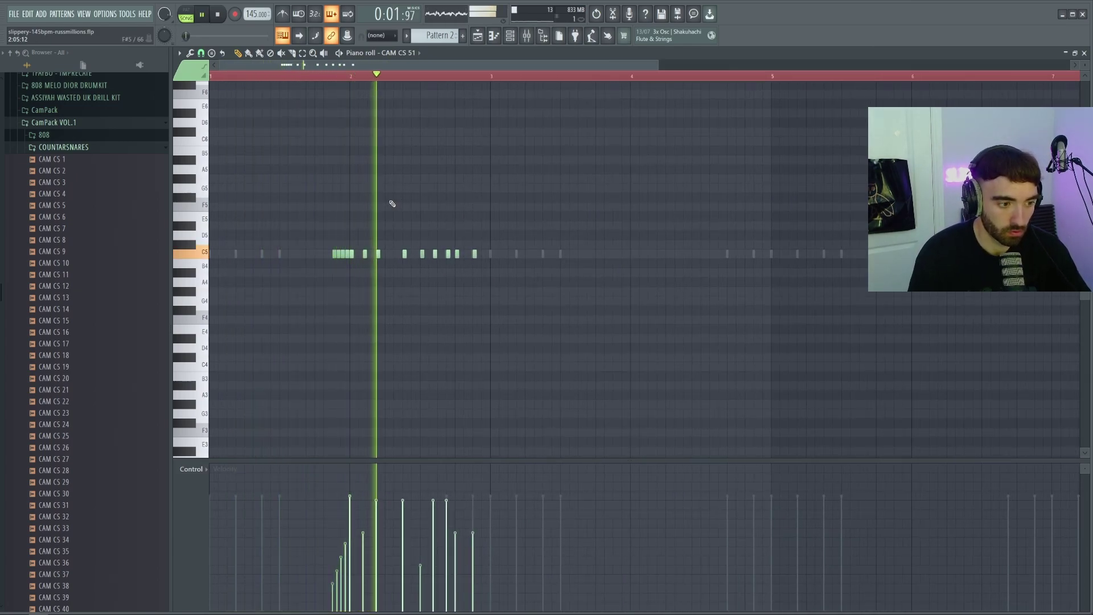
scroll(396, 200, "down", 2)
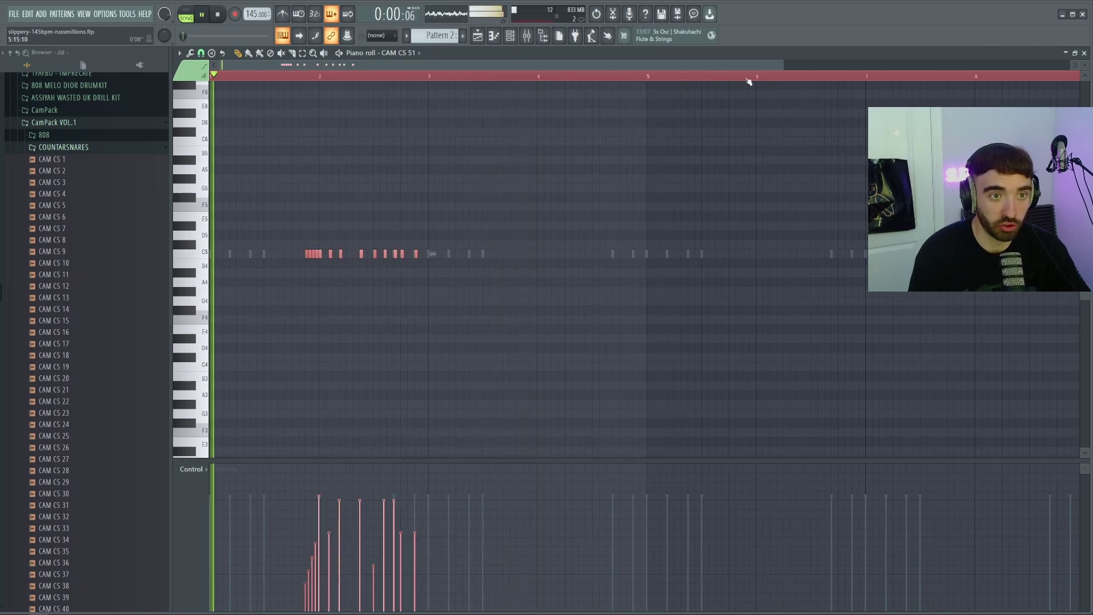
- Duplicate the two-bar CAM CS 51 fill to cover eight bars, clear the selection, and play the pattern
left_click_drag(748, 82, 431, 92)
scroll(434, 106, "down", 2)
key("ctrl+b")
key("ctrl+b")
key("ctrl+b")
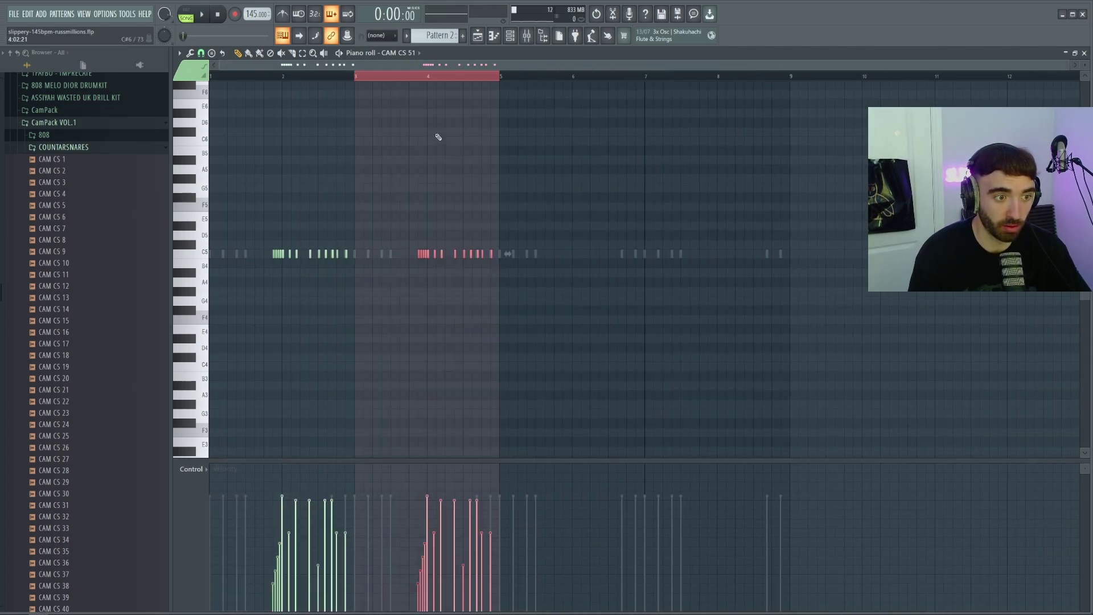
key("ctrl+d")
key("space")
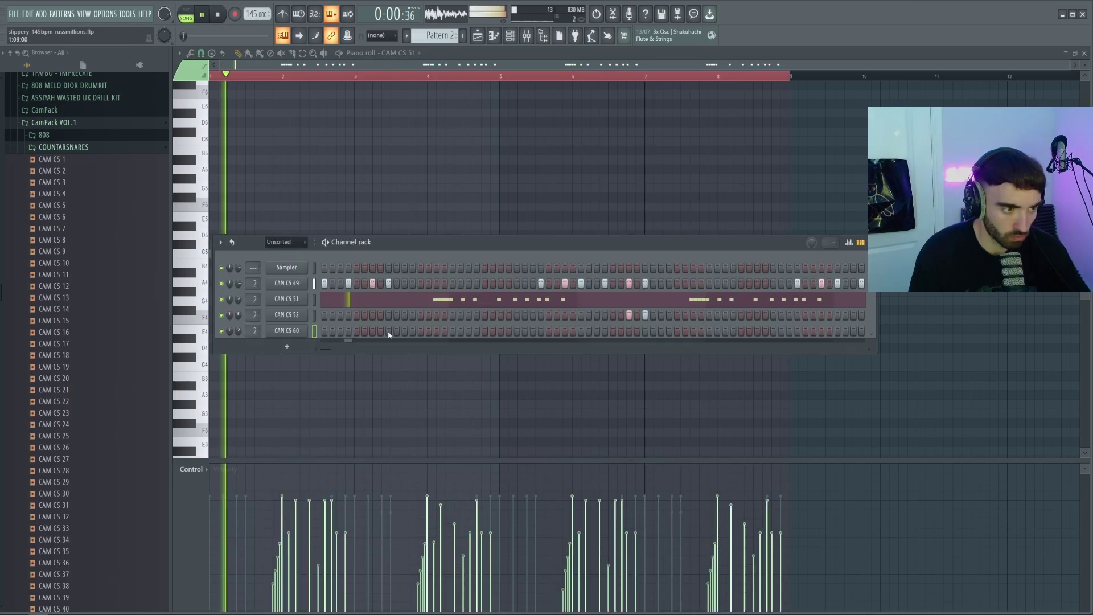
- Place CAM CS 60 hits on steps 9 and 12 of the first bar
left_click(389, 332)
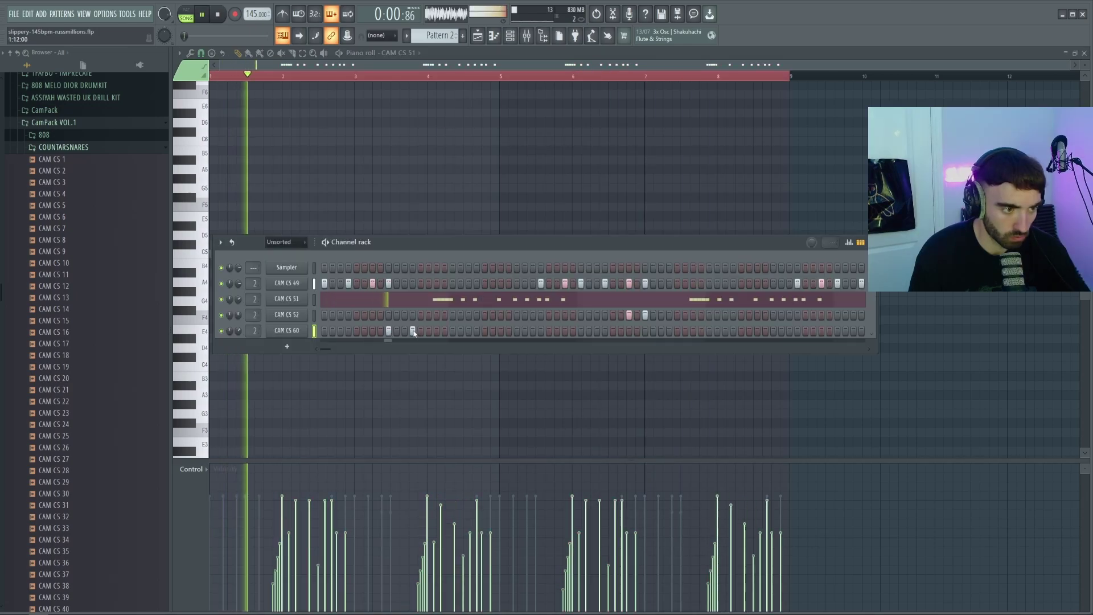
left_click(413, 331)
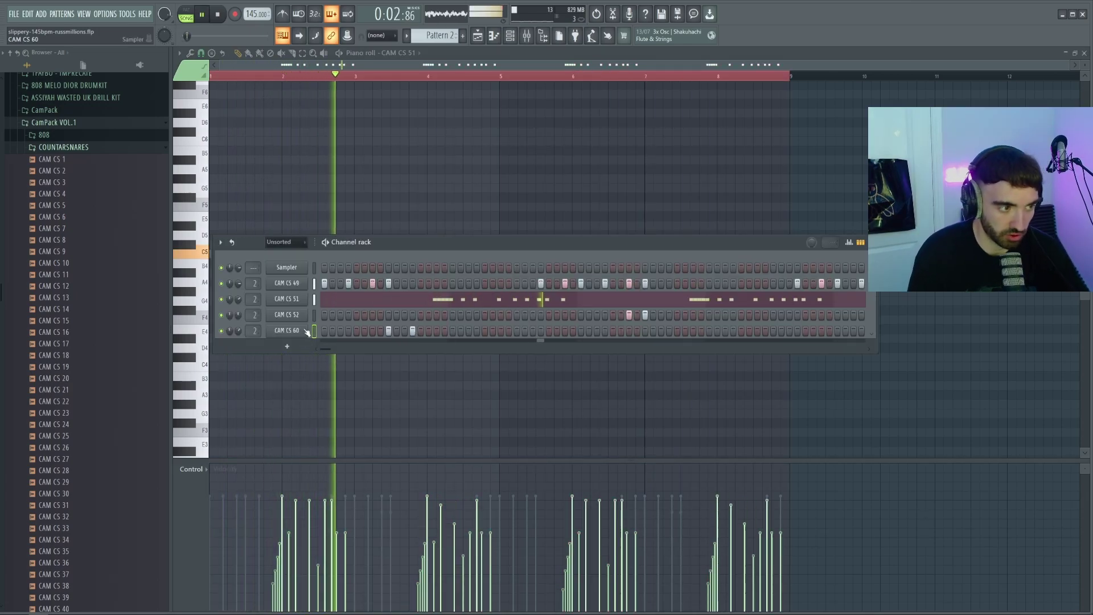
- Audition the pattern and open the CAM CS 60 hits in the piano roll to check their panning while it plays
key("space")
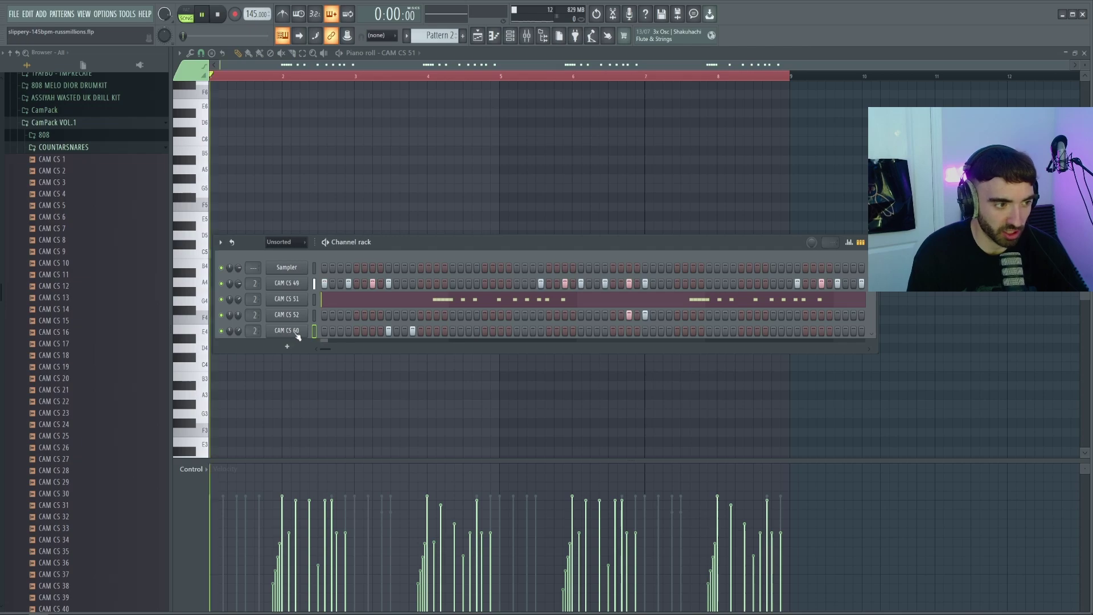
key("space")
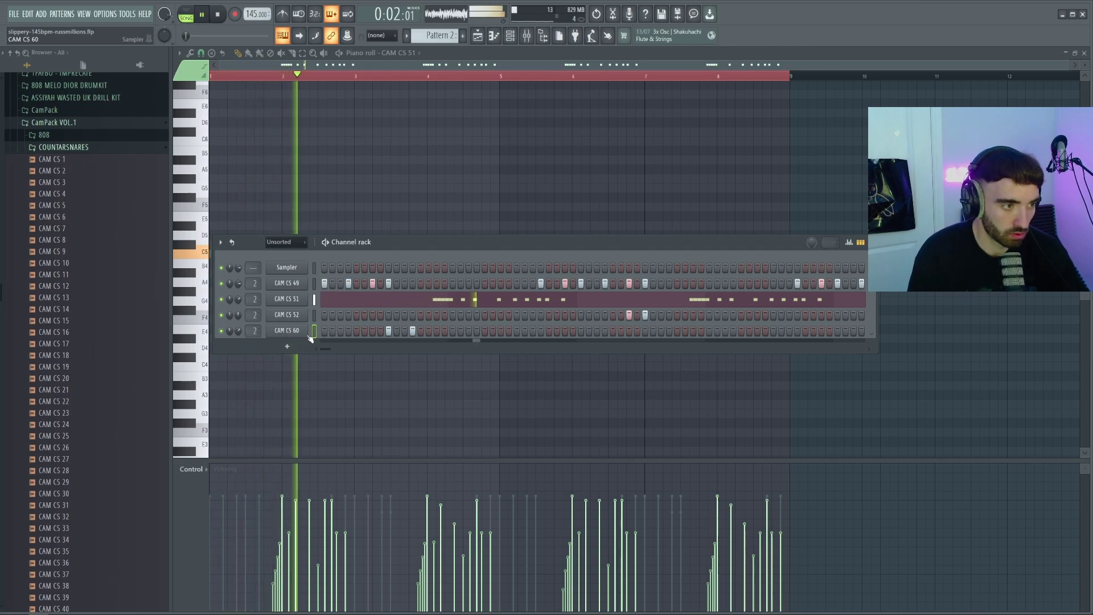
right_click(305, 330)
left_click(329, 330)
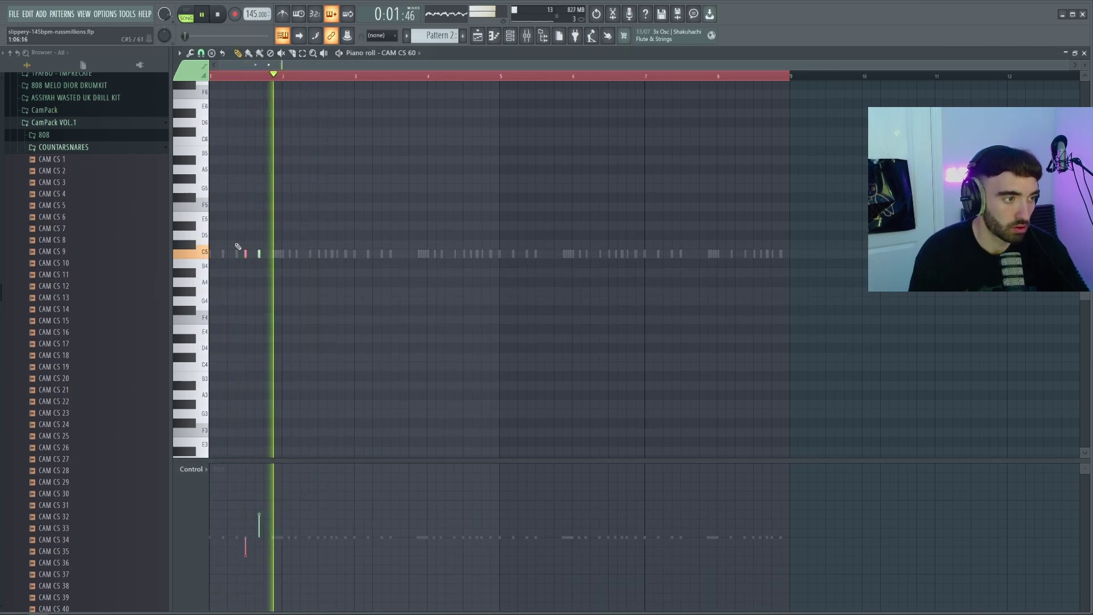
key("space")
key("space")
scroll(277, 268, "up", 2)
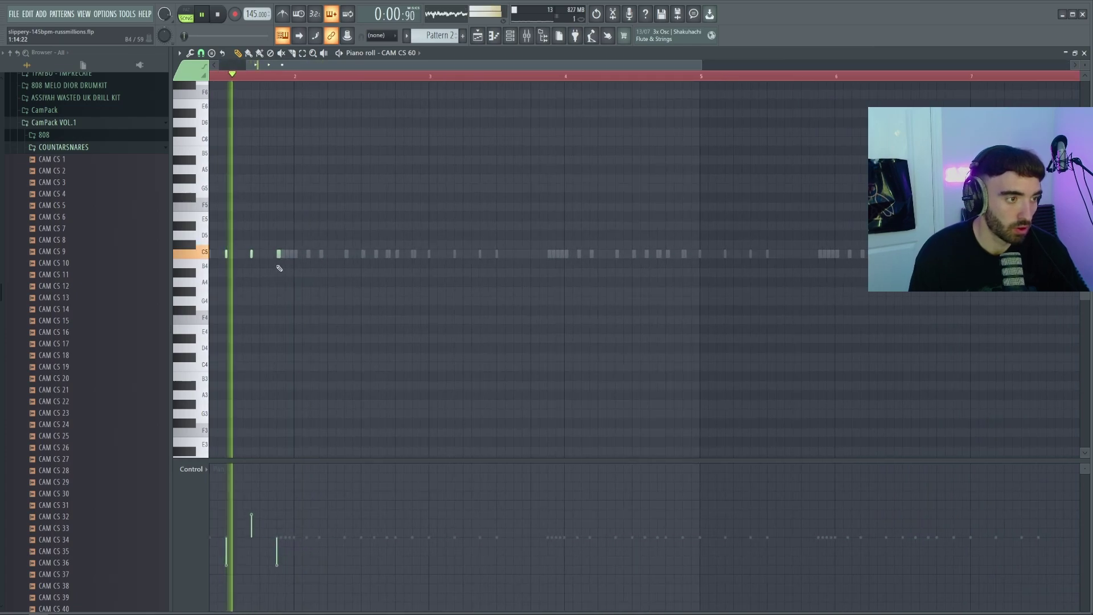
- Select the CAM CS 61 hits leading into and across bar 8, and clear the selection
scroll(299, 310, "down", 2)
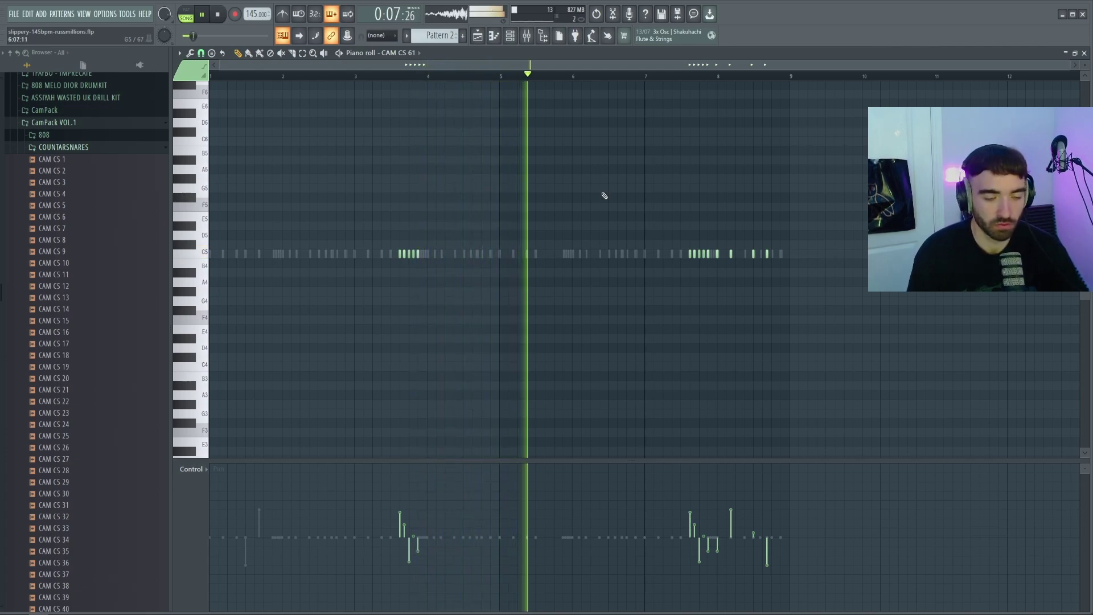
left_click_drag(849, 310, 688, 212)
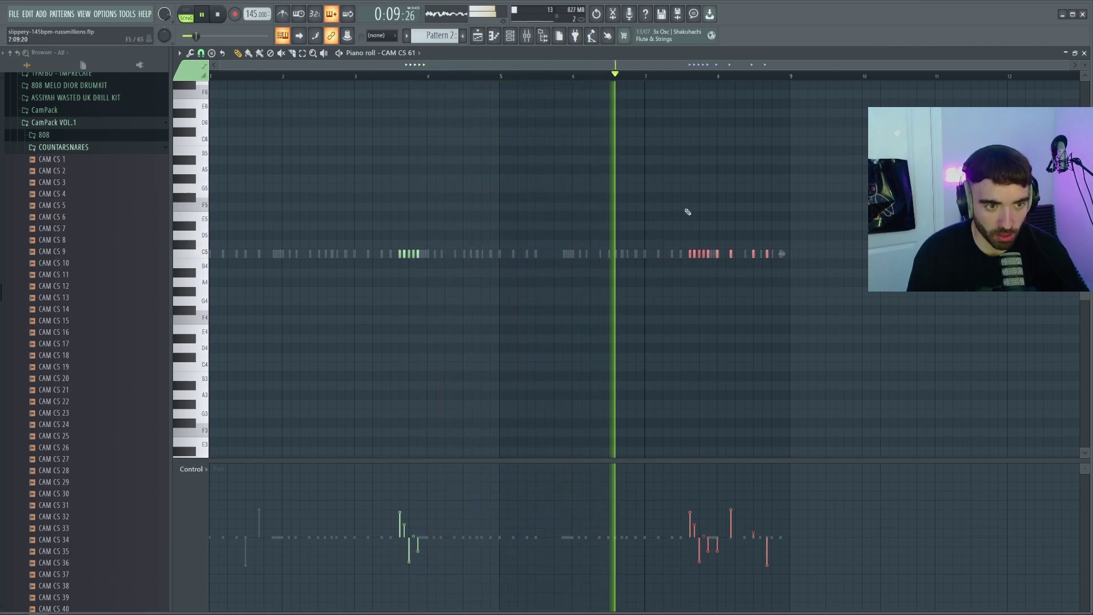
left_click(691, 211, "ctrl")
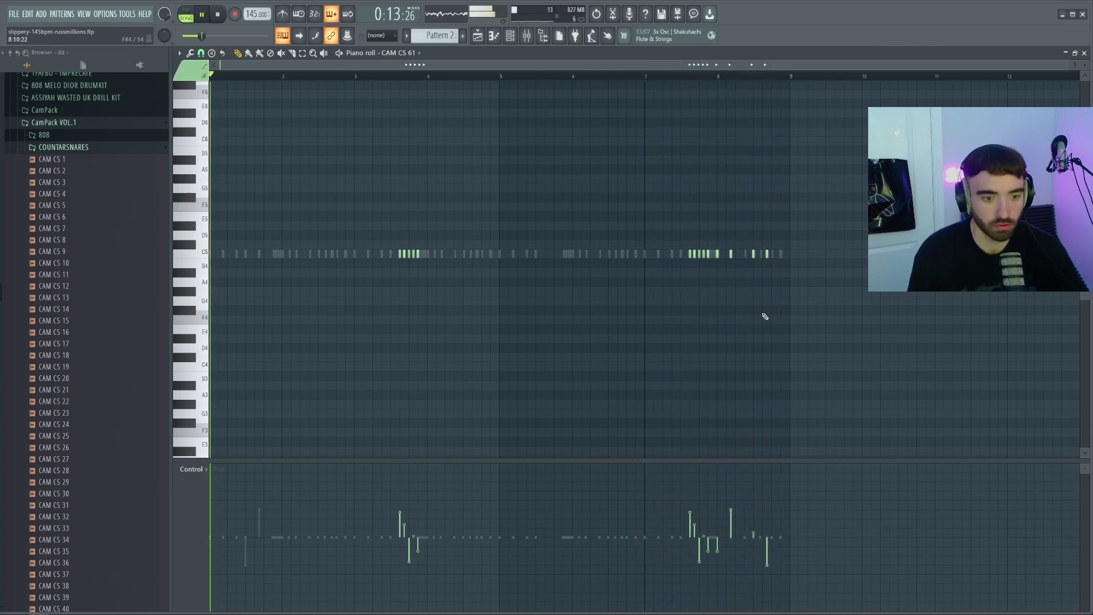
- Open the CAM CS 42 hits in the piano roll and check their placement against the playing pattern
key("F6")
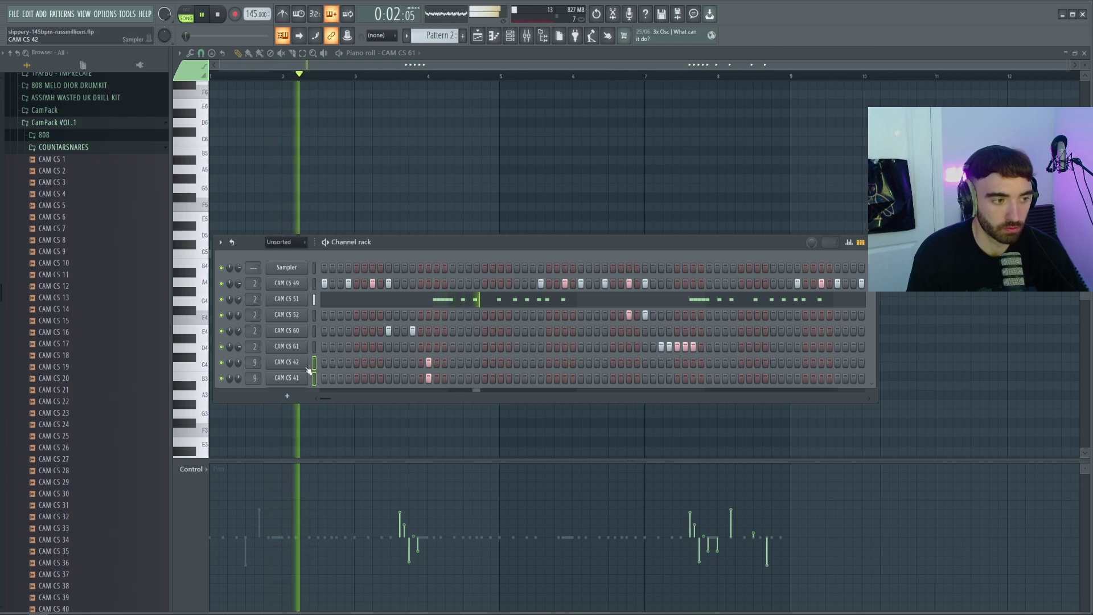
right_click(308, 371)
left_click(330, 366)
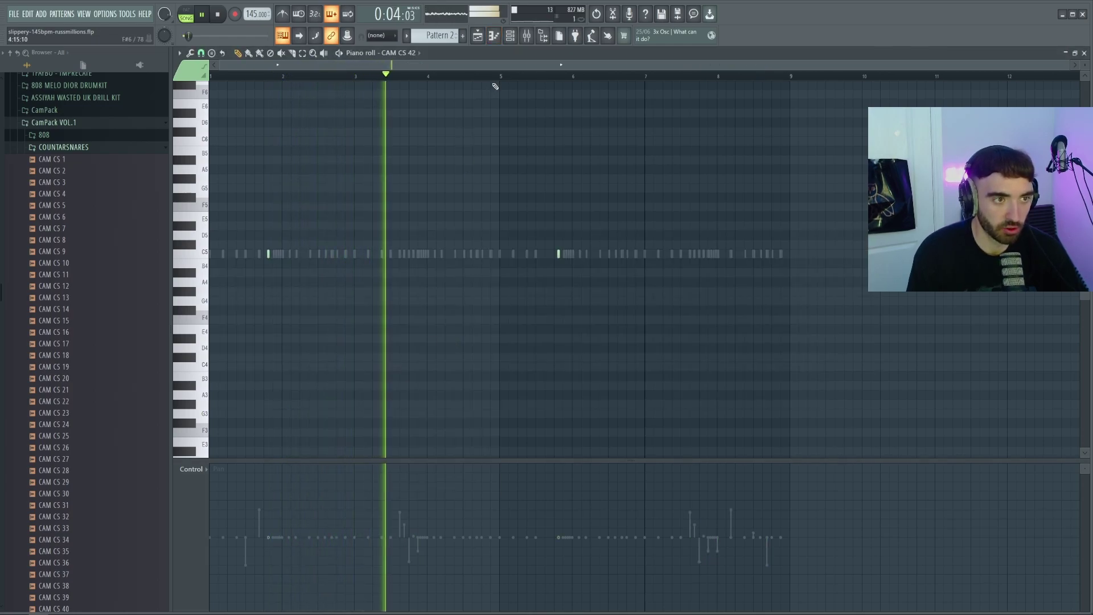
scroll(616, 201, "up", 1)
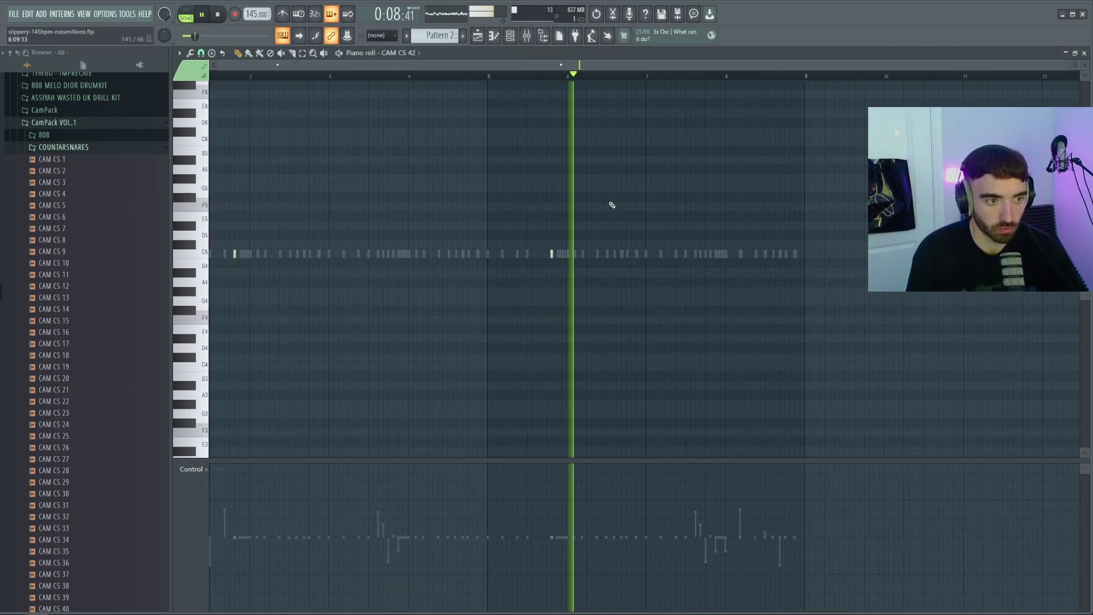
scroll(840, 293, "down", 2)
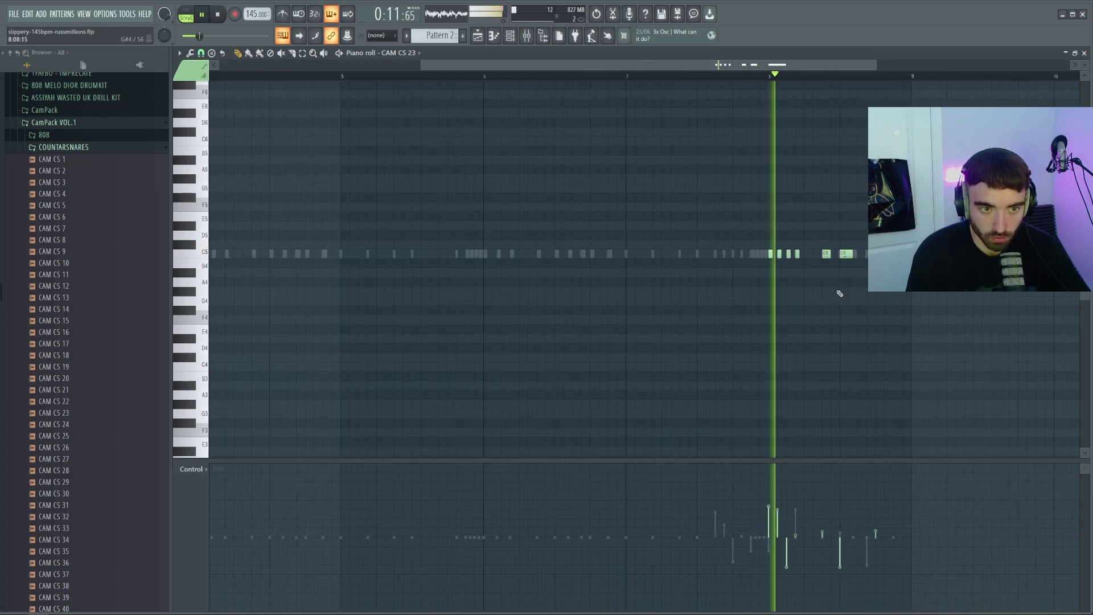
- Check the [SLIPPERY] RXCKSONISH snare's sampler settings, close them, and audition the snare with the pattern
left_click(297, 411)
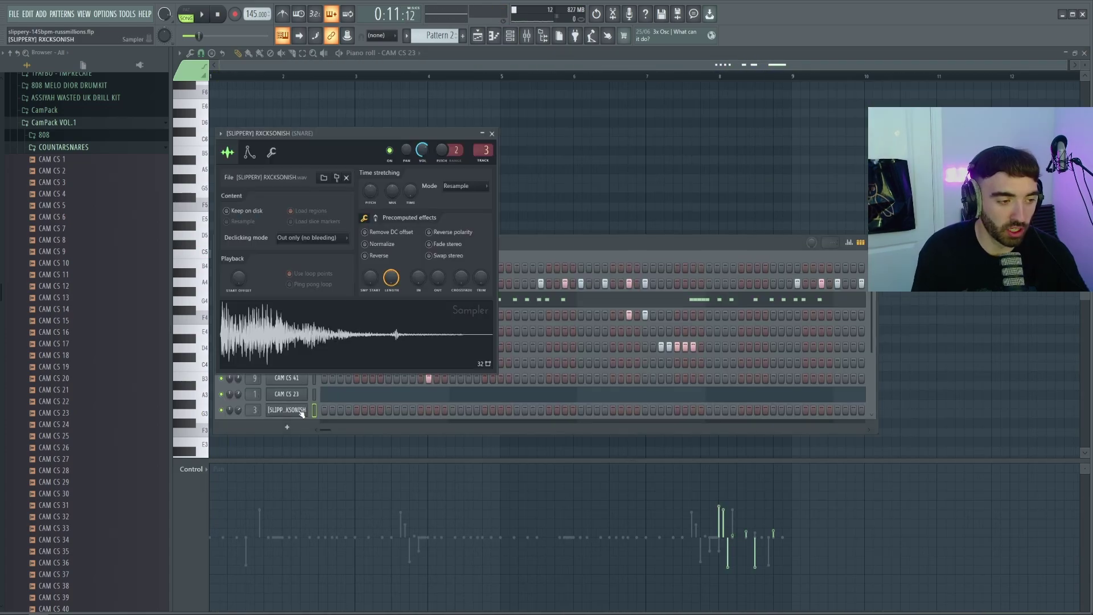
key("Escape")
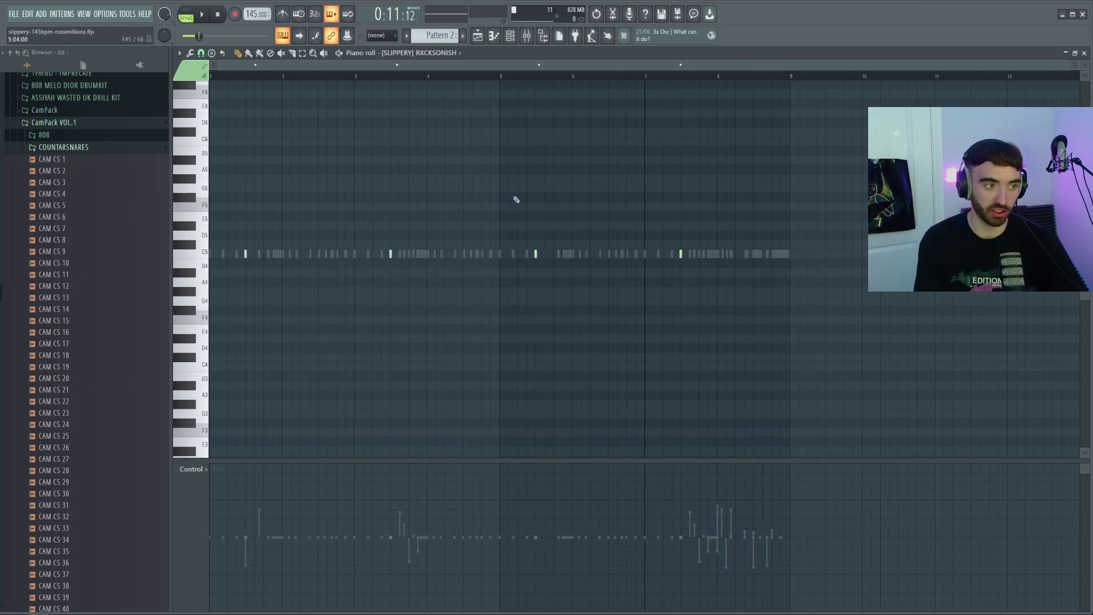
key("space")
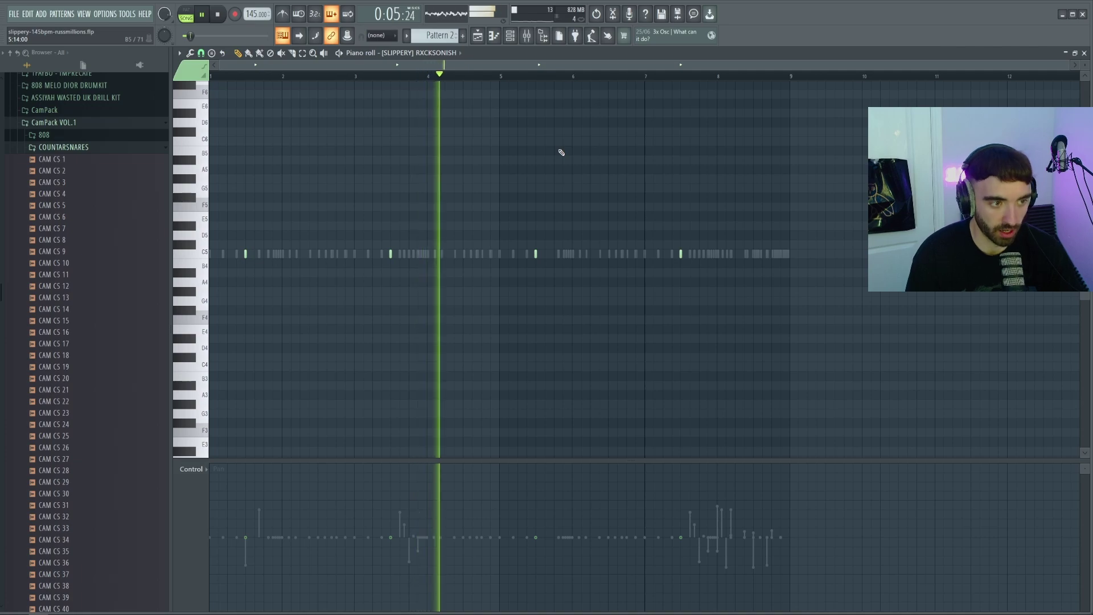
key("space")
- Add one-bar F5 notes to the [WONGY] JACKPOT channel at the start of bars 3, 5 and 7
key("F6")
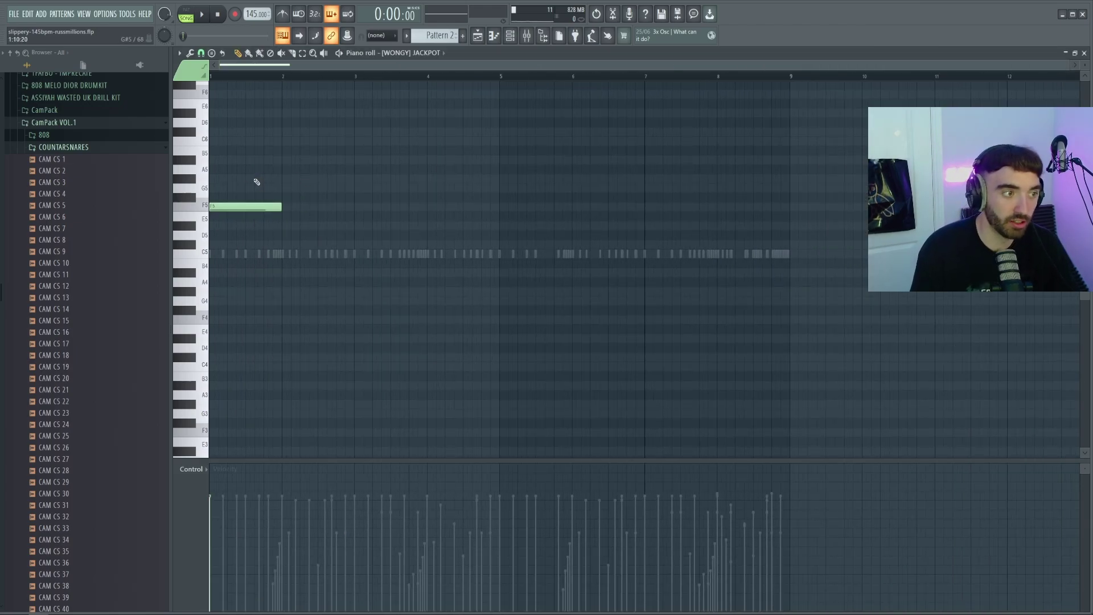
key("space")
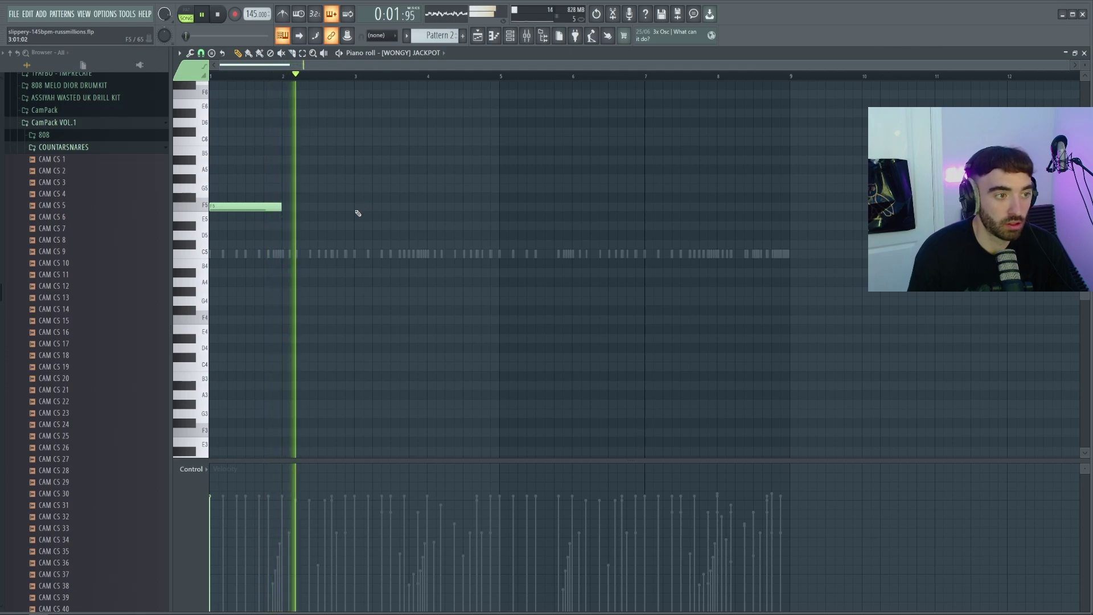
left_click(357, 207)
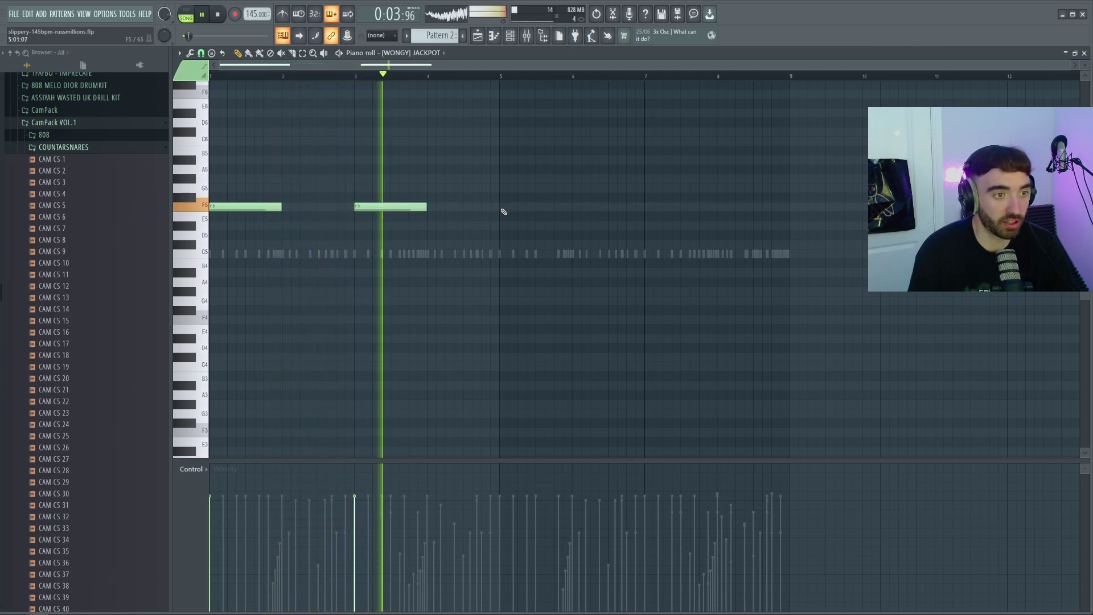
left_click(504, 209)
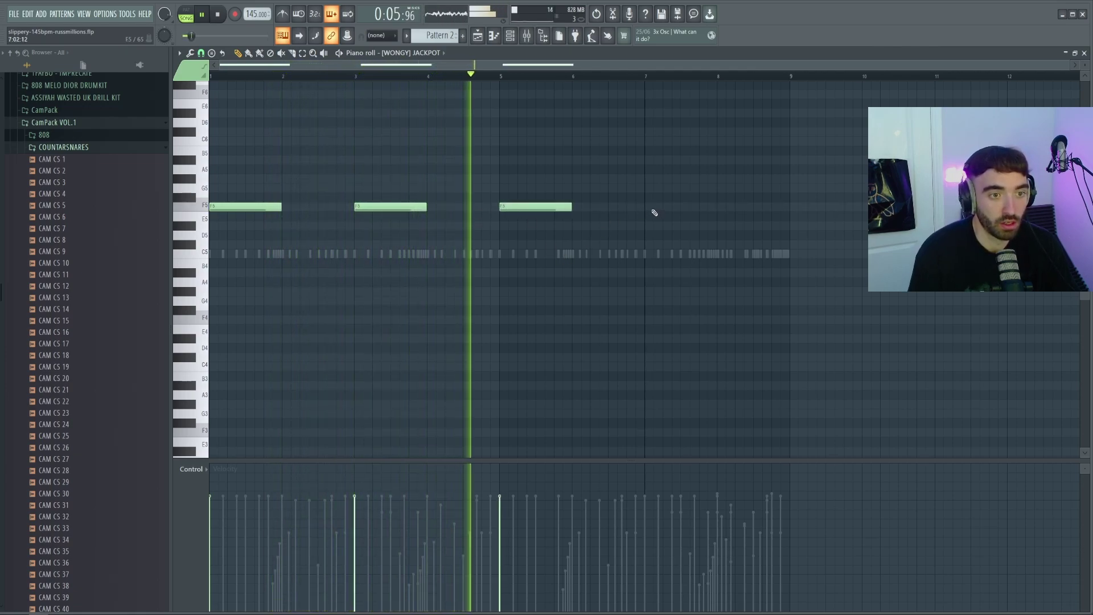
left_click(648, 208)
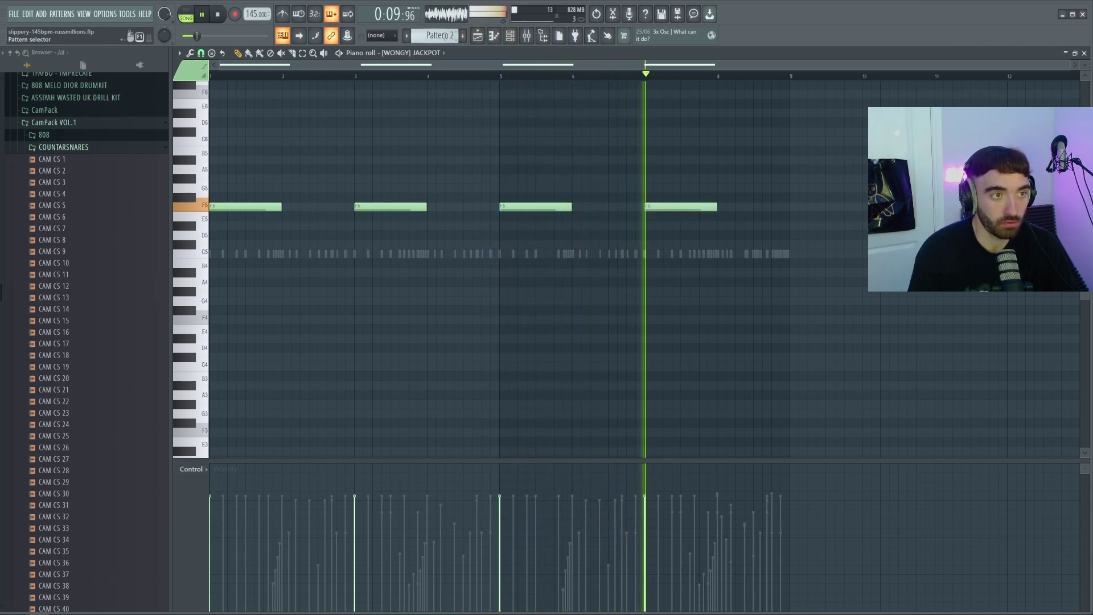
- Lower the [WONGY] JACKPOT note in bar 7 to A#4 and audition the bassline, including from bar 5
left_click_drag(643, 198, 650, 209)
key("space")
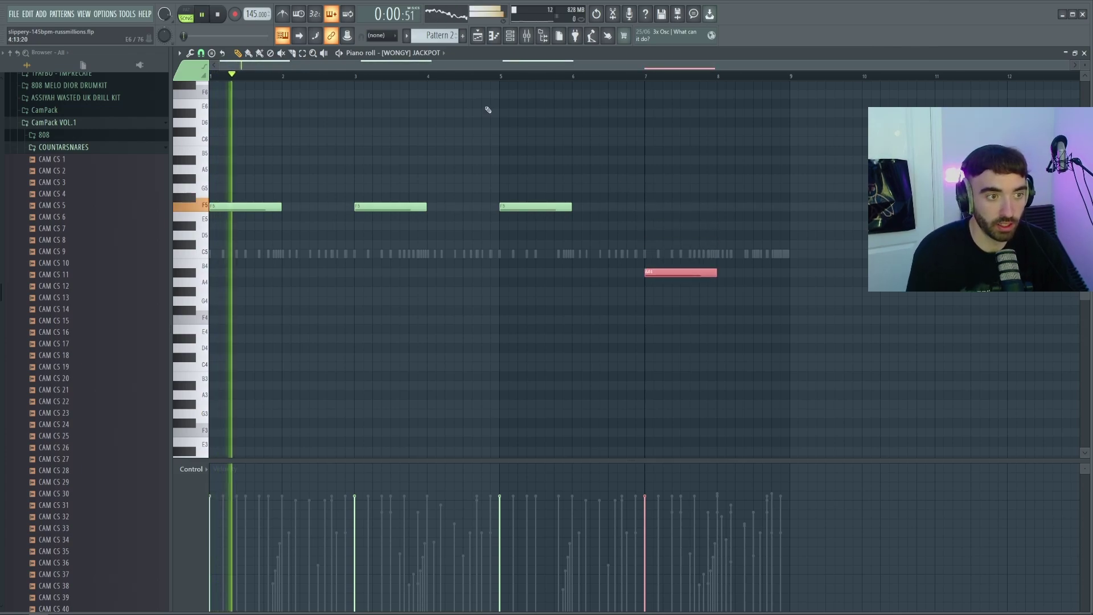
left_click(509, 75)
left_click(647, 173)
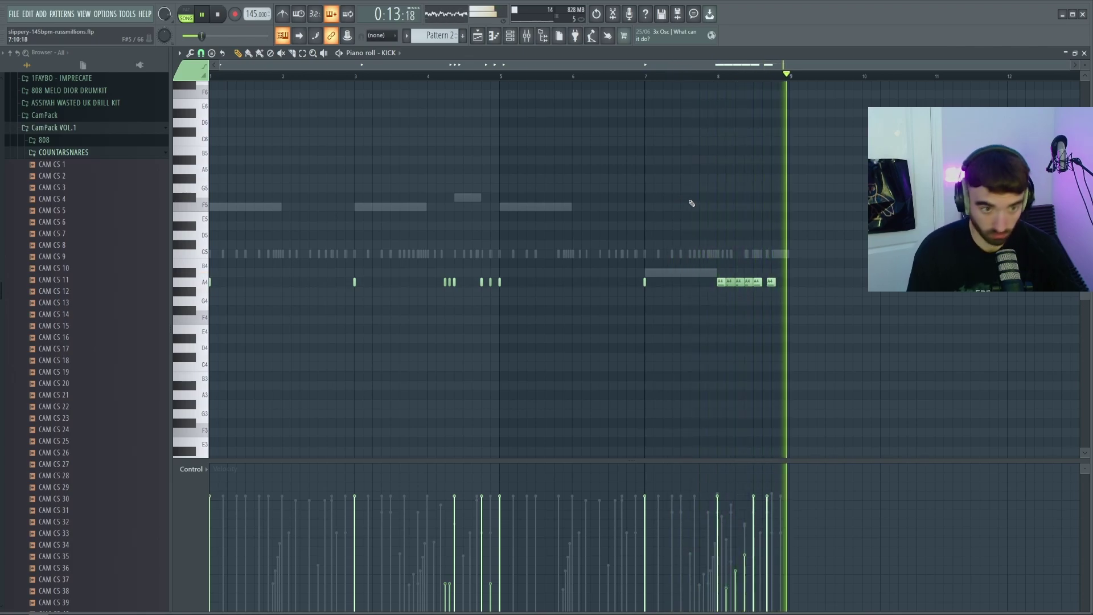
- Place [SLIPPERY] SLIP VOX hits on steps 13, 21 and 29 with progressively lower velocities, and audition them
key("space")
key("F6")
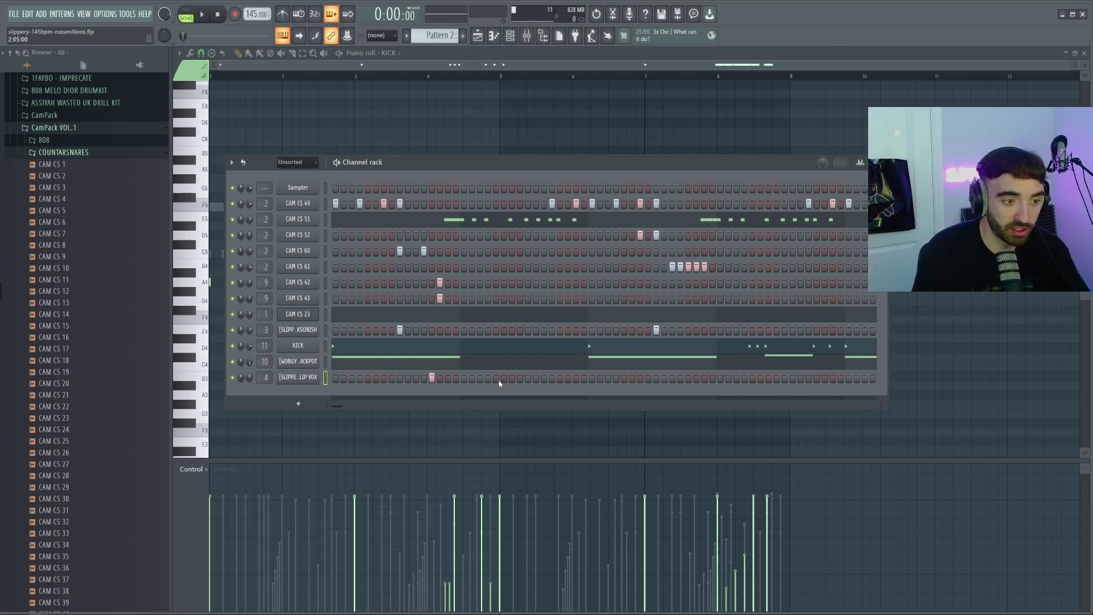
right_click(320, 383)
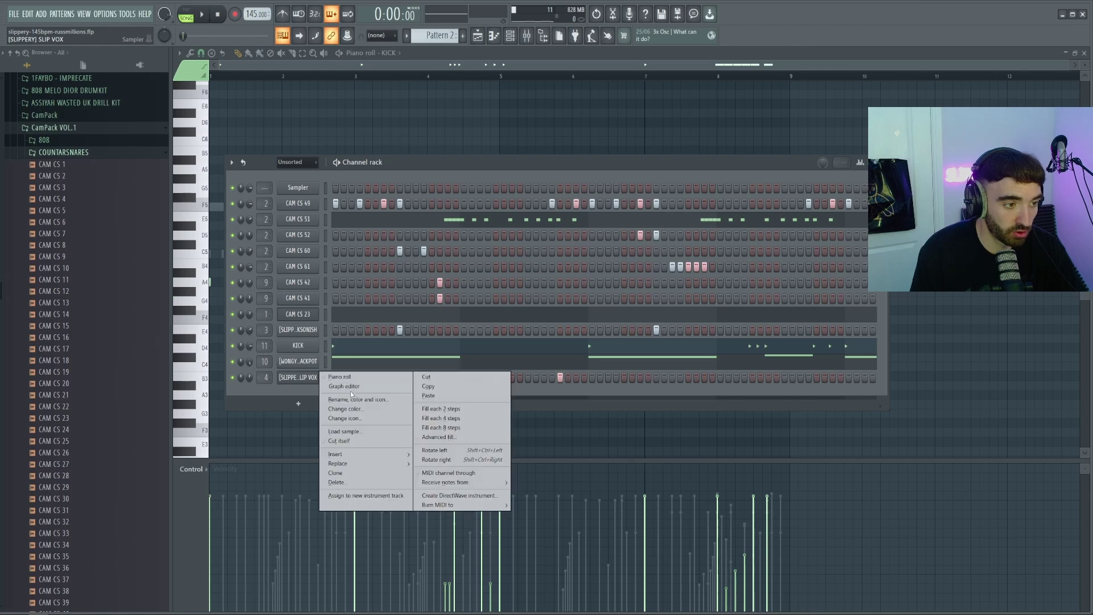
left_click(353, 390)
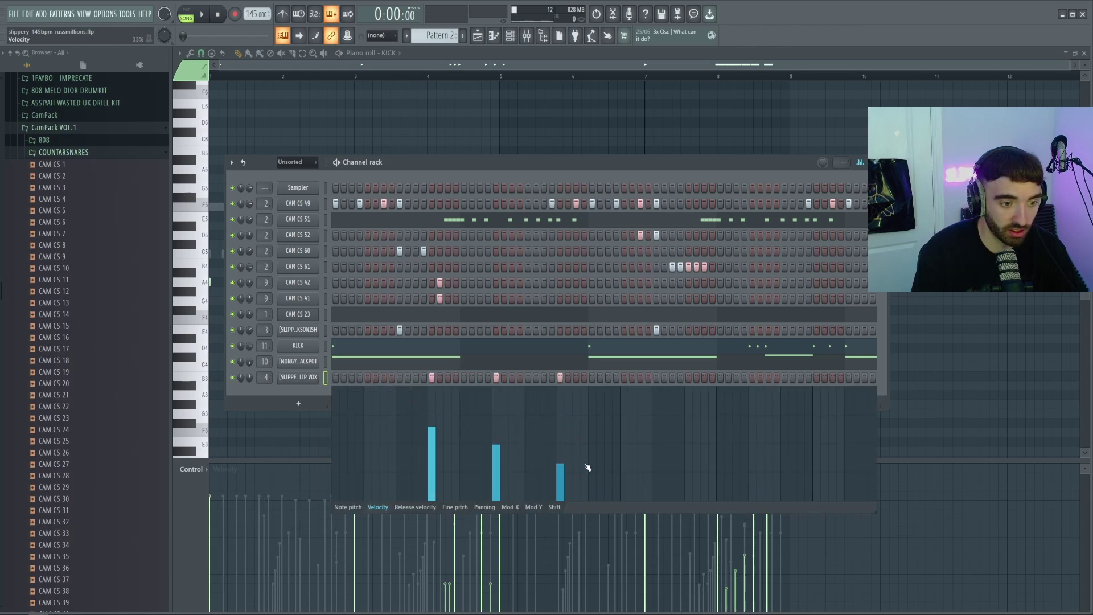
key("space")
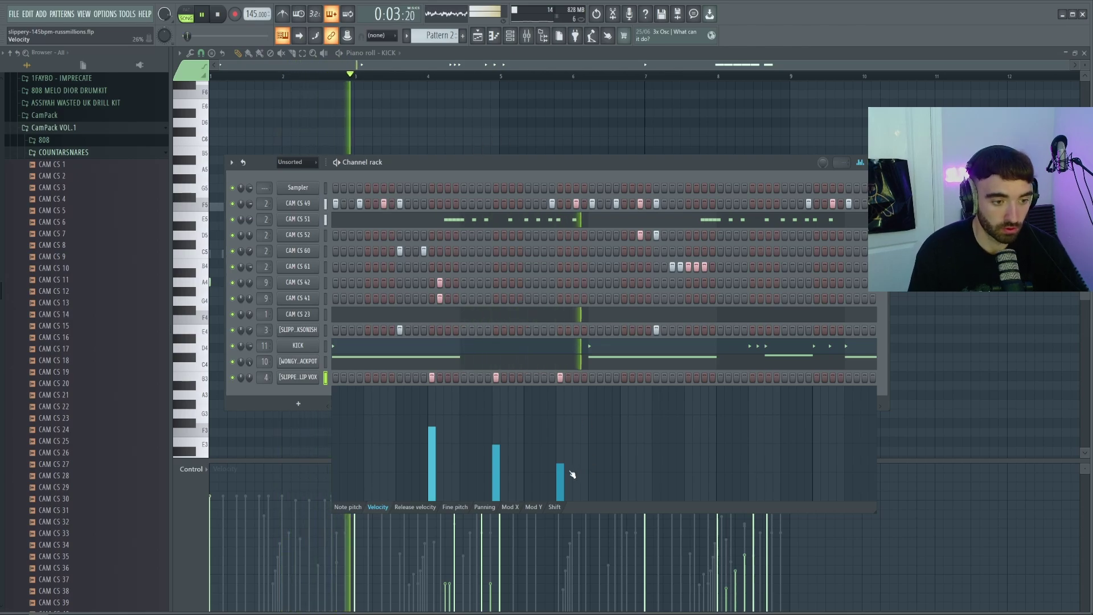
left_click_drag(561, 471, 566, 482)
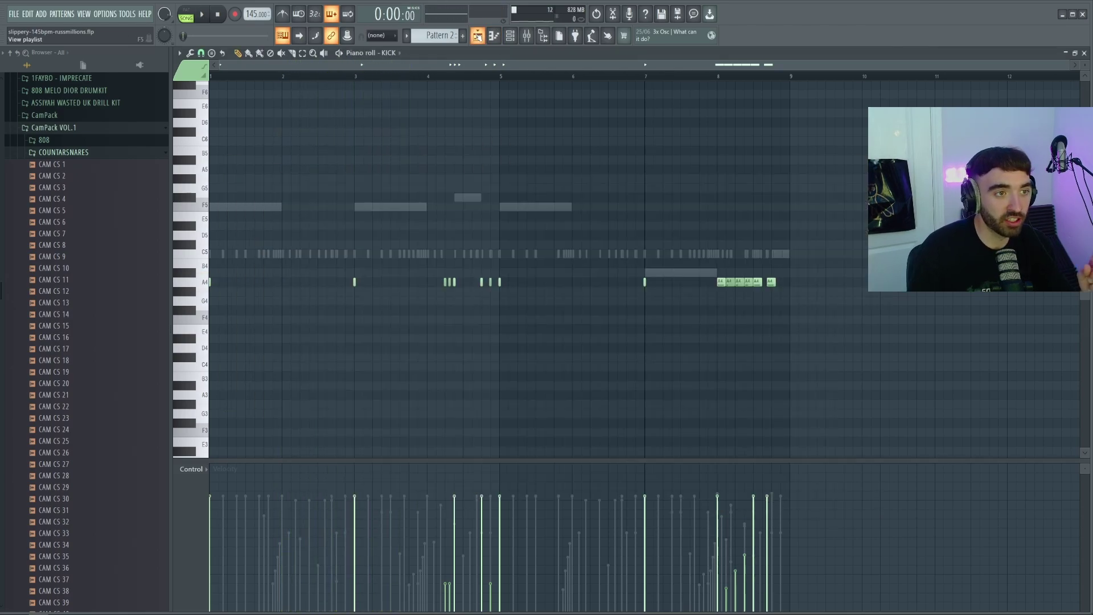
left_click(477, 36)
scroll(449, 271, "up", 2)
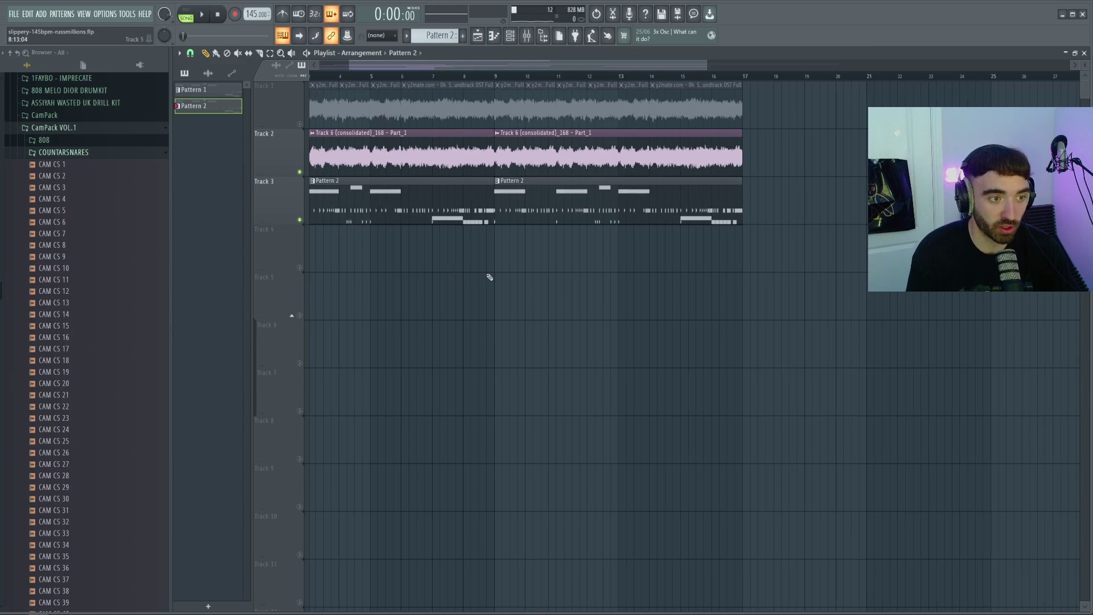
left_click(34, 153)
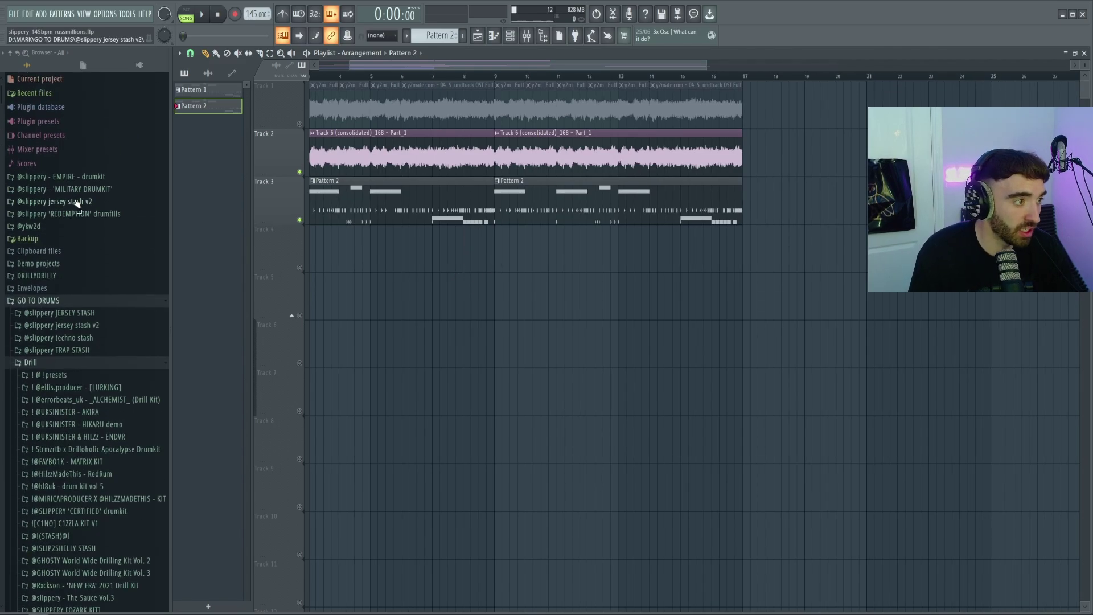
left_click(81, 214)
scroll(99, 285, "down", 6)
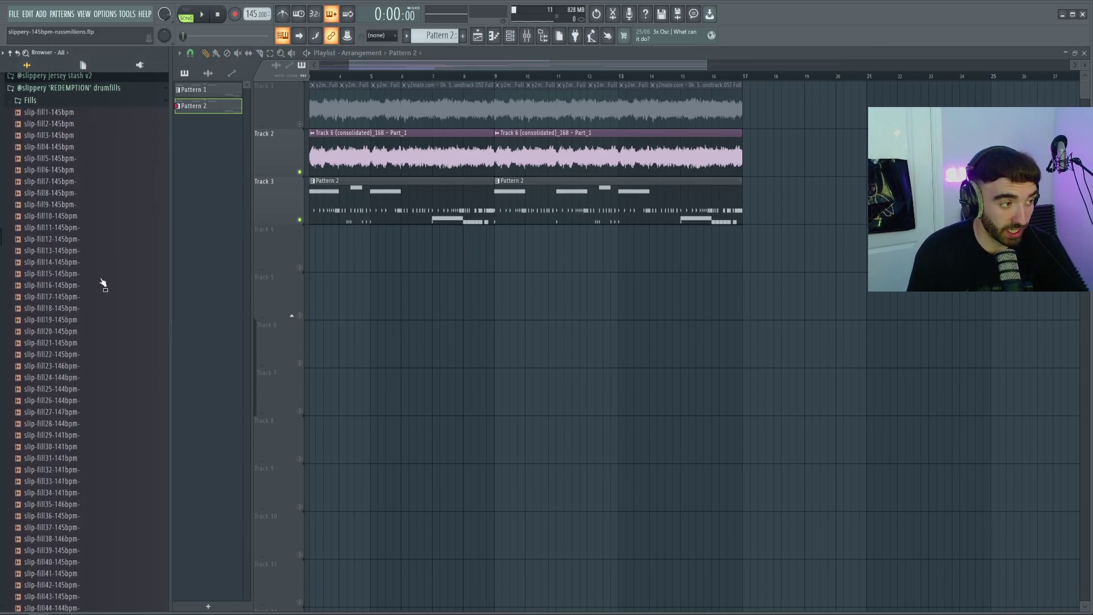
scroll(110, 342, "up", 4)
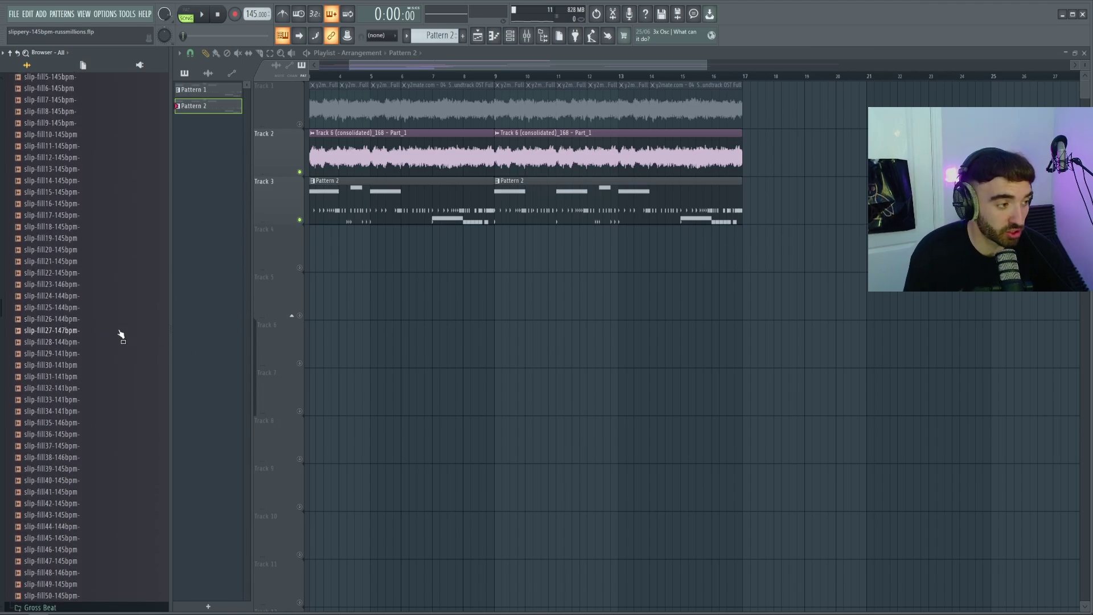
scroll(116, 357, "up", 4)
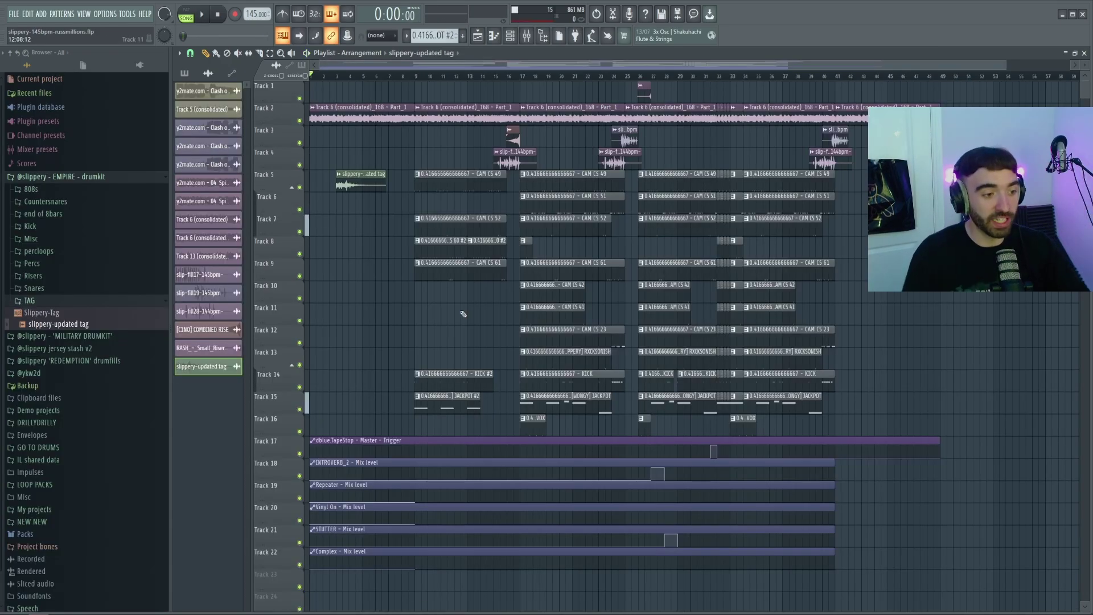
- Review the full arrangement in the playlist and play it through, following the sample, drum, fill and automation tracks
scroll(438, 285, "up", 3)
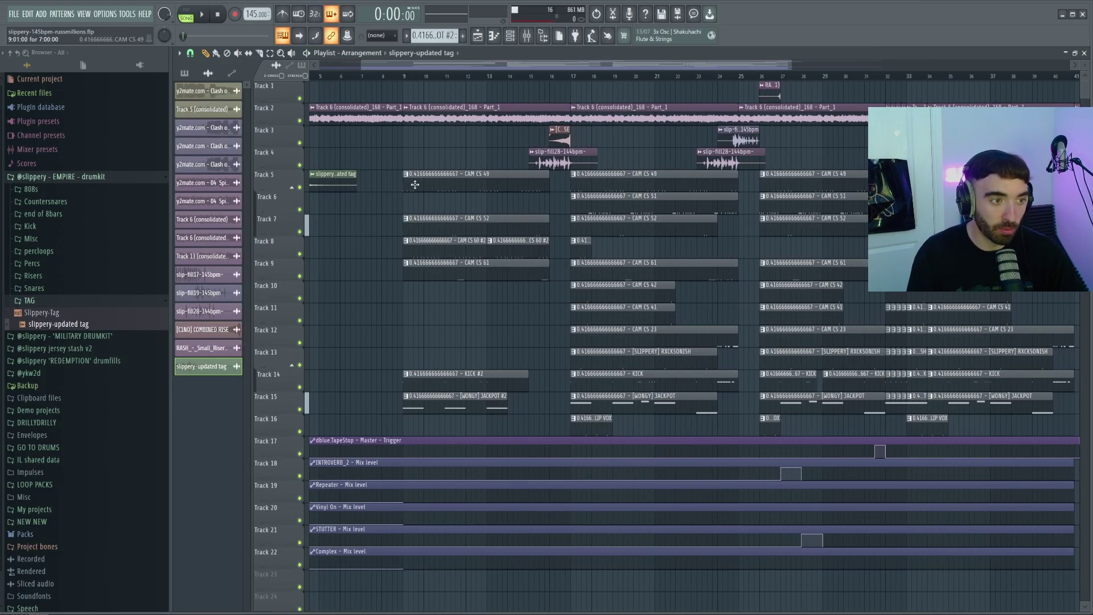
scroll(415, 185, "down", 2)
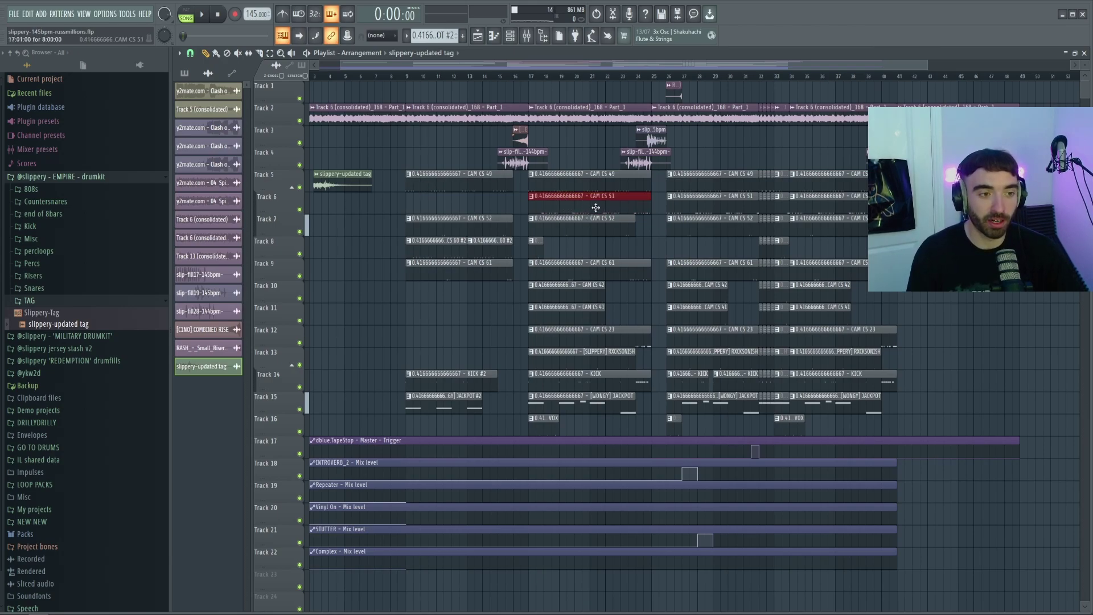
key("space")
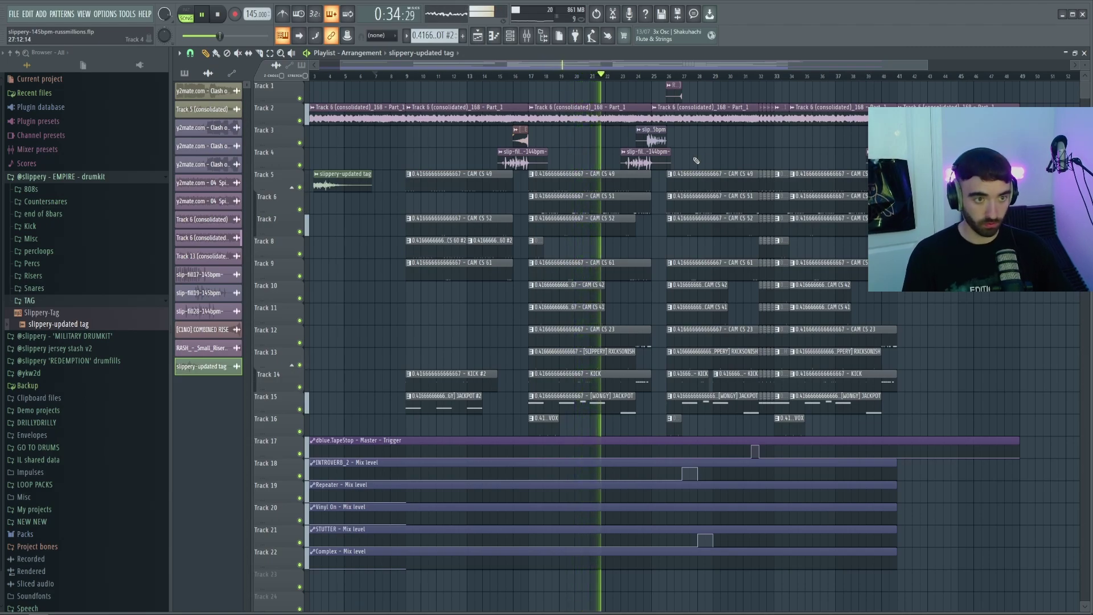
scroll(717, 155, "down", 1)
scroll(713, 152, "up", 3)
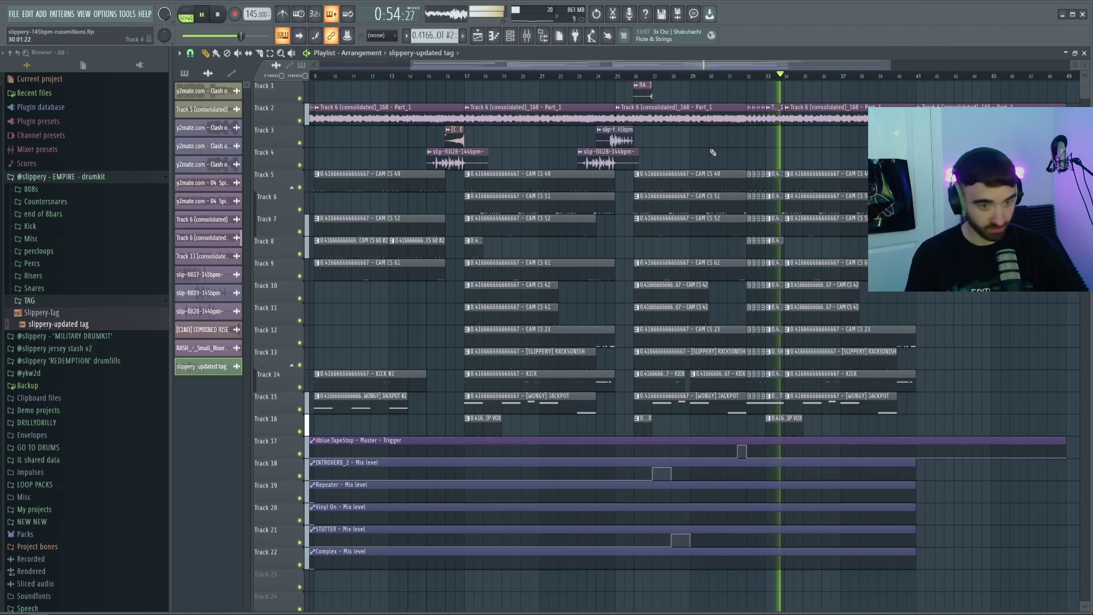
scroll(731, 152, "down", 4)
scroll(859, 221, "up", 3)
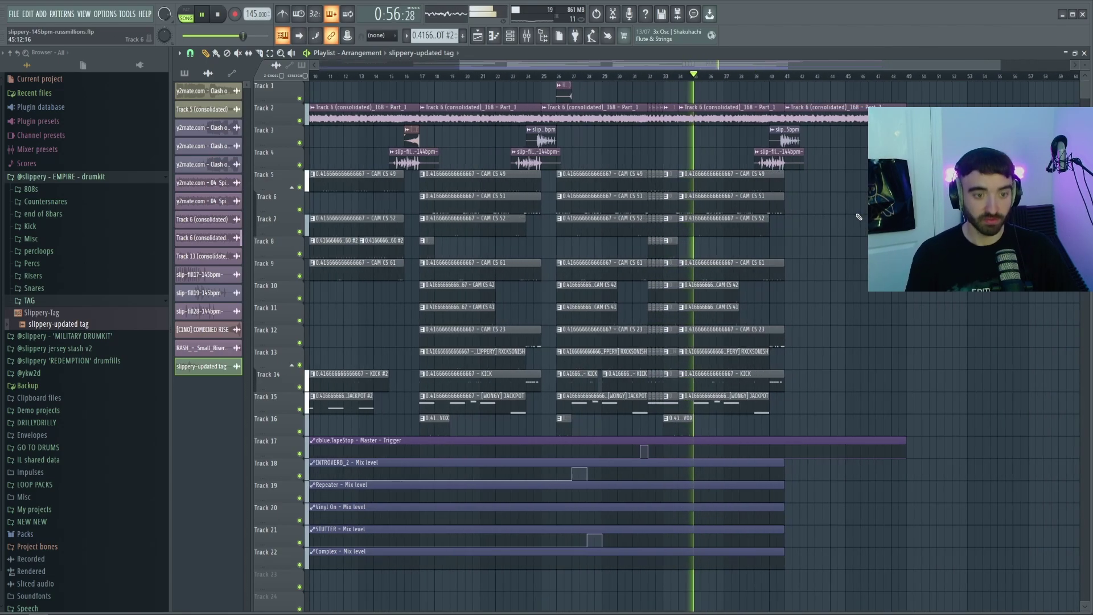